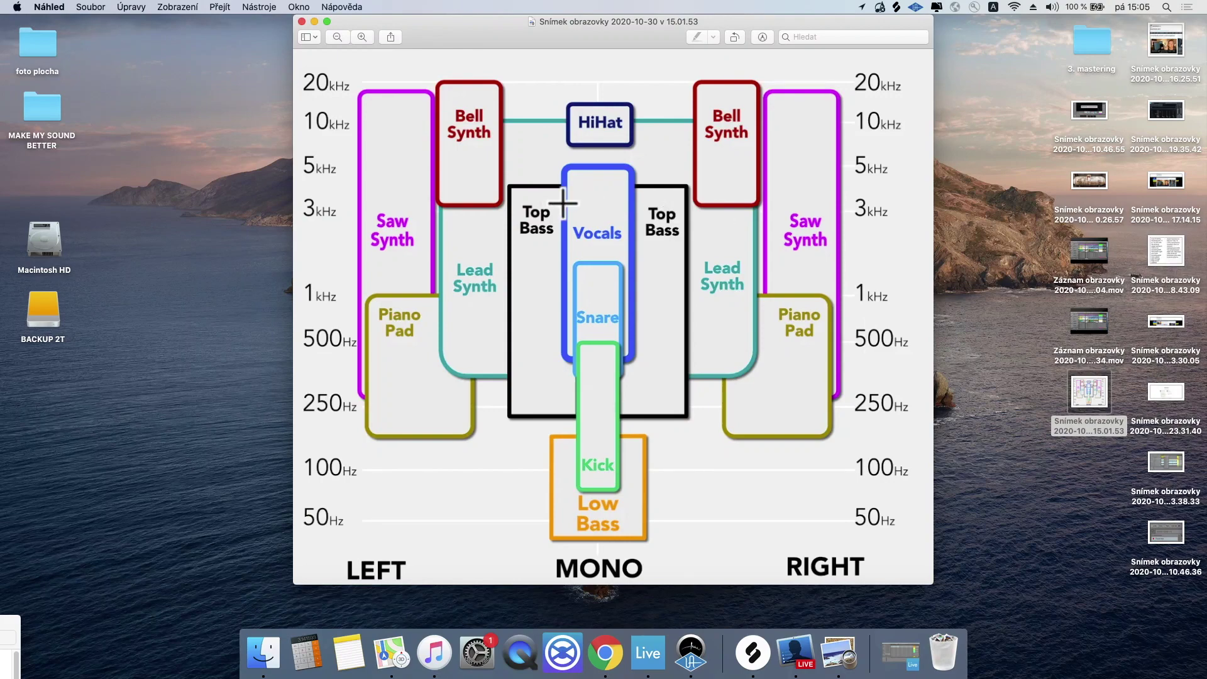
Step: Move the frequency diagram aside, then switch to the Ableton Live set and align its window with the top of the screen
left_click_drag(590, 36, 184, 428)
left_click(909, 657)
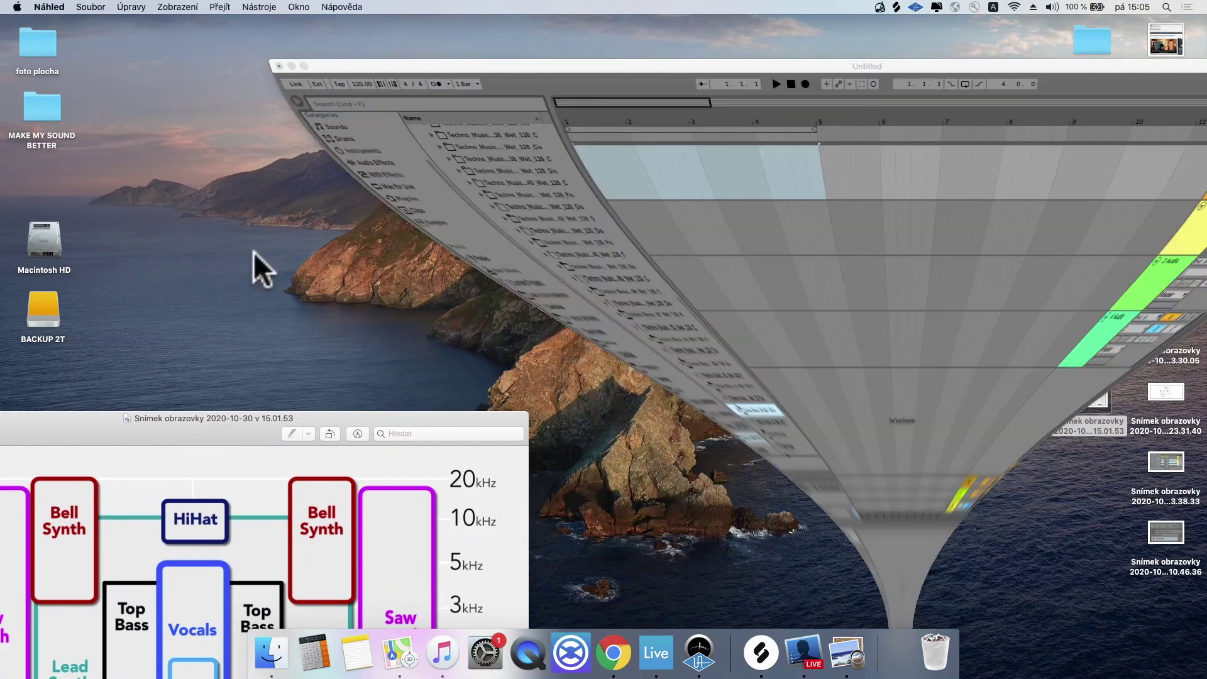
left_click_drag(622, 359, 356, 5)
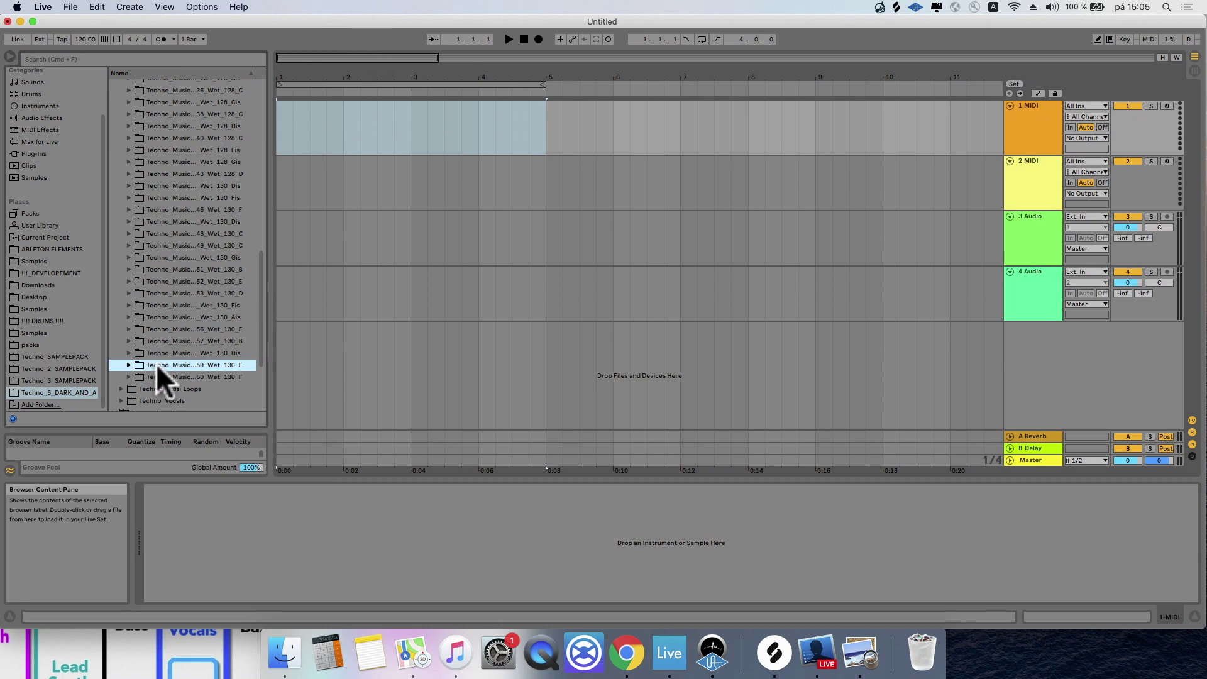
Step: Expand the Drum_Stems folder of Techno_Music_Loop_60_Wet_130_F in the browser and widen the browser to show full file names
left_click(125, 376)
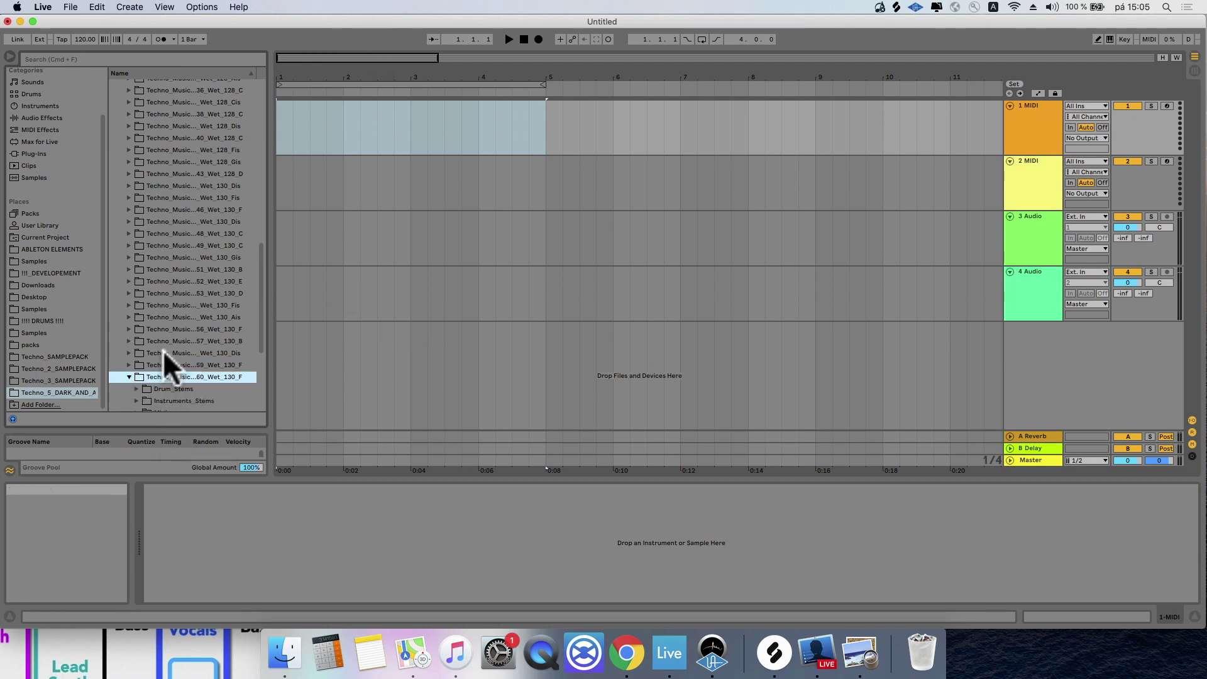
key("Right")
left_click(135, 230)
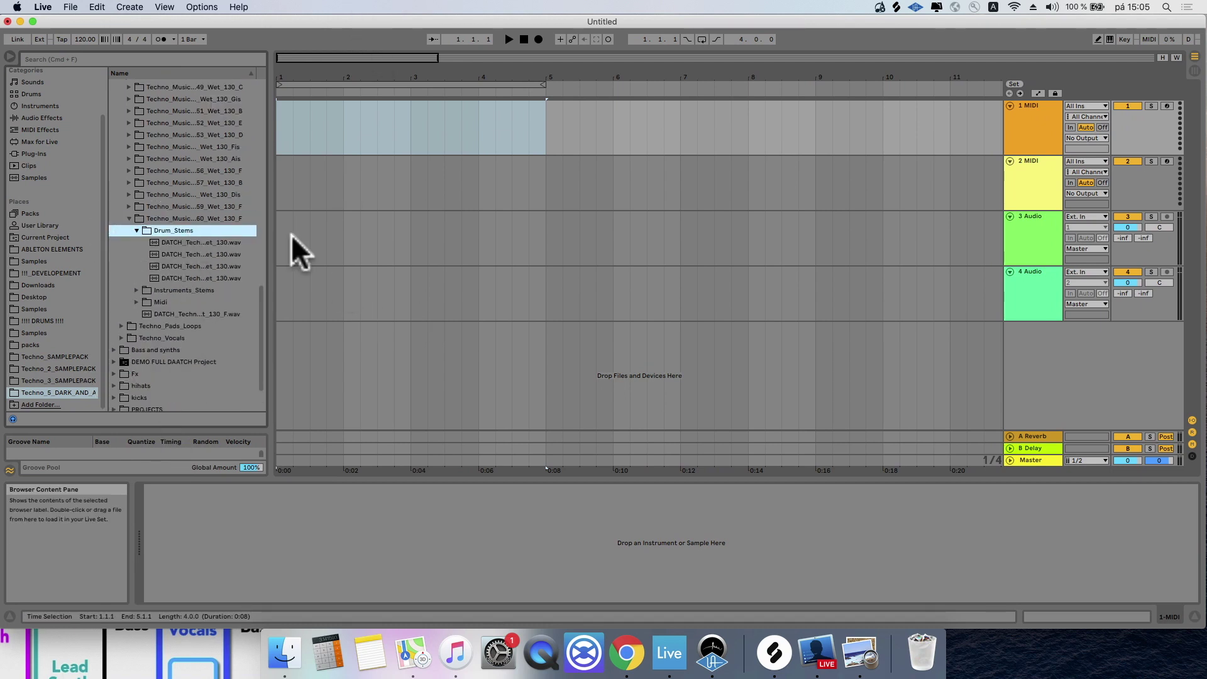
left_click_drag(271, 366, 363, 301)
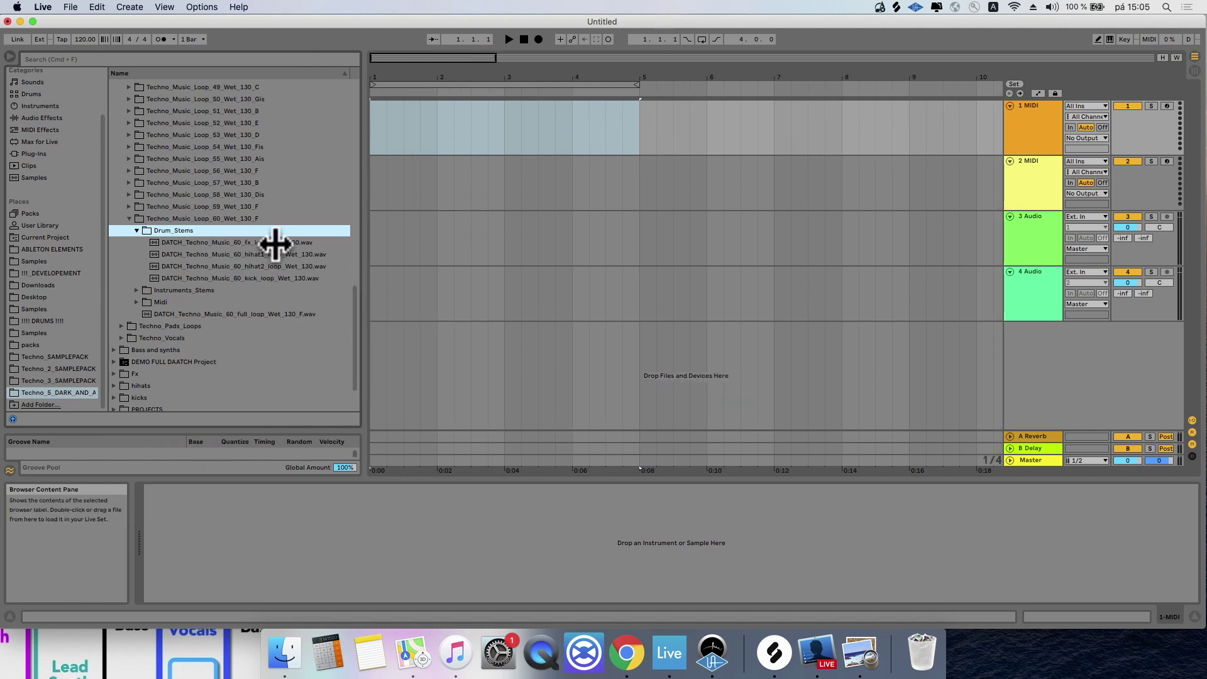
Step: Place the loop 60 kick, hihat2 and hihat1 stems at bar 1 on tracks 1, 2 and 3
left_click_drag(266, 273, 345, 172)
left_click_drag(273, 266, 373, 183)
left_click_drag(264, 251, 378, 228)
Step: Play the four bars as a loop and set the hihat2 track's volume to -9.8 dB and the hihat1 track's to -5.3 dB
left_click(458, 83)
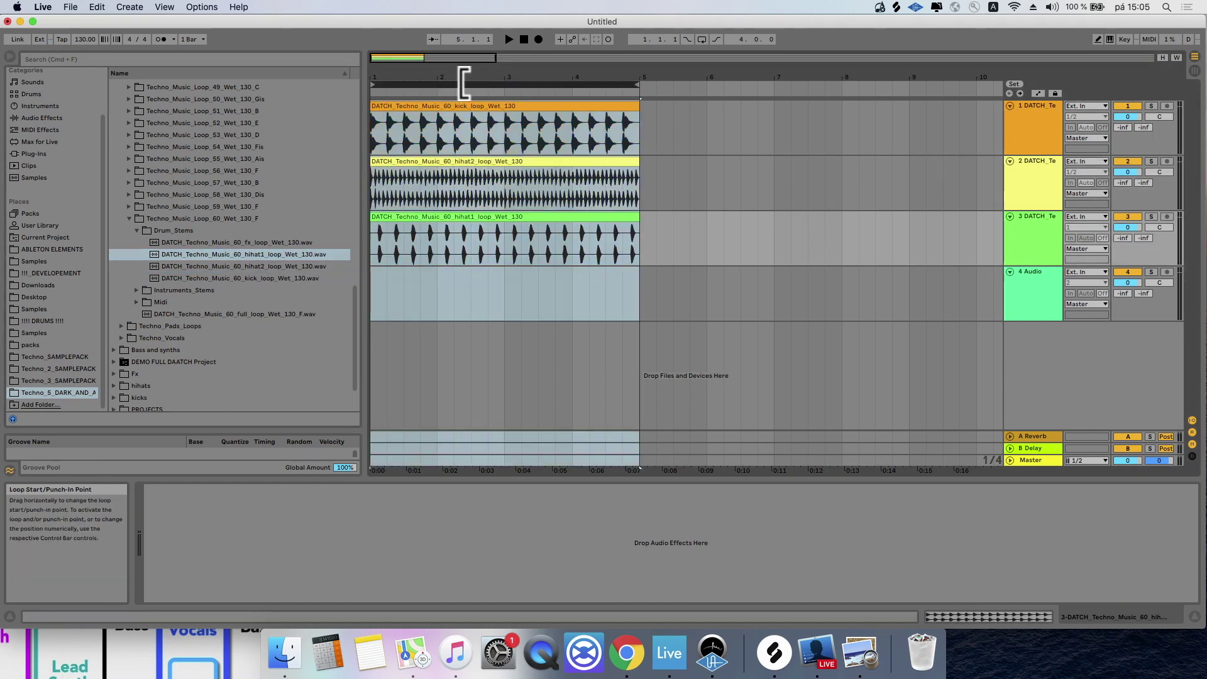
key("space")
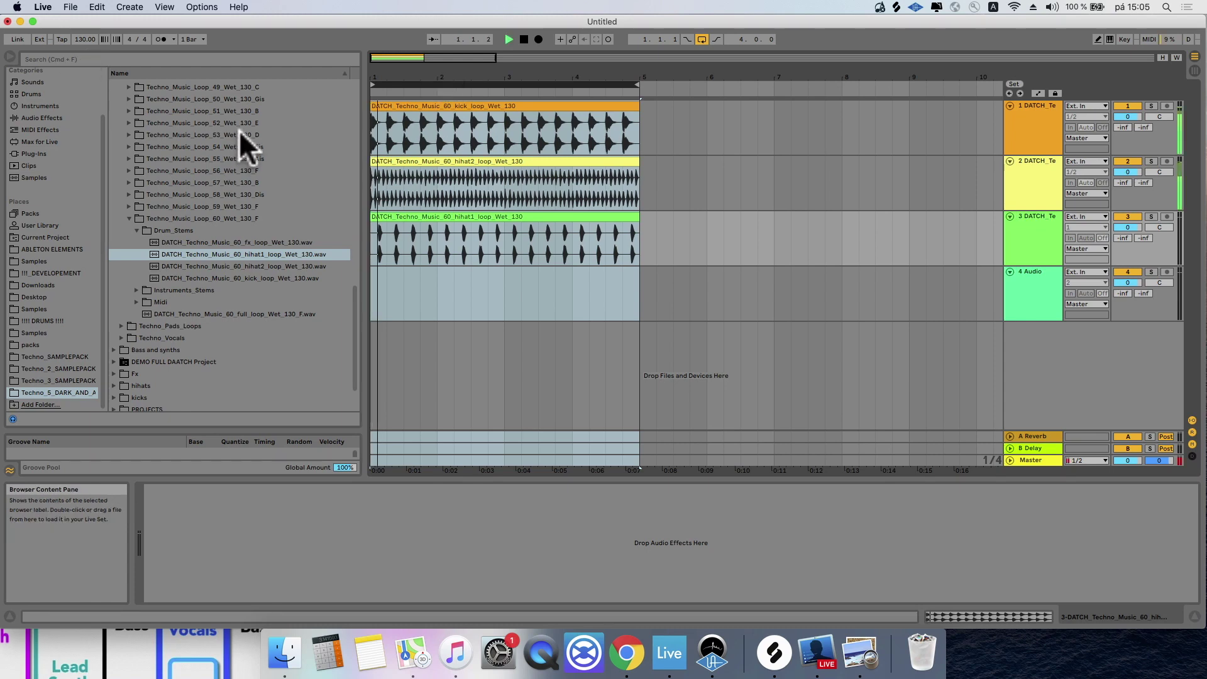
left_click(1039, 186)
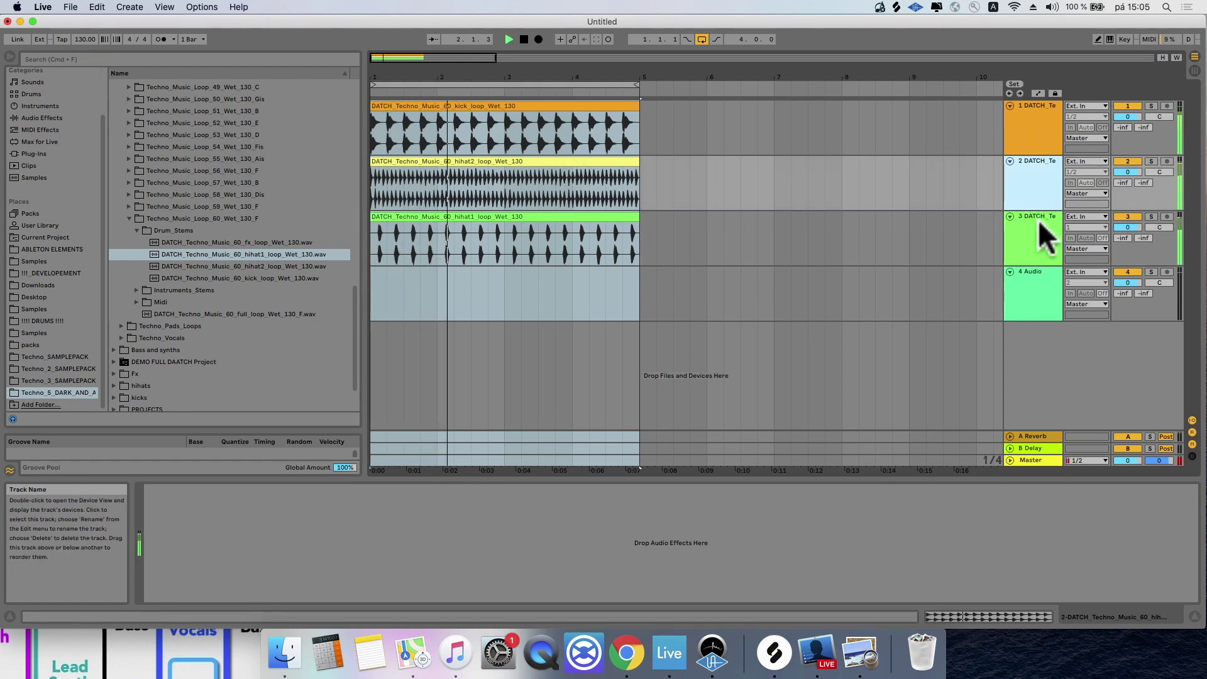
left_click(1039, 226, "shift")
mouse_move(1117, 171)
left_mouse_down()
mouse_move(1118, 183)
mouse_move(1124, 173)
left_mouse_up()
left_click(1049, 177)
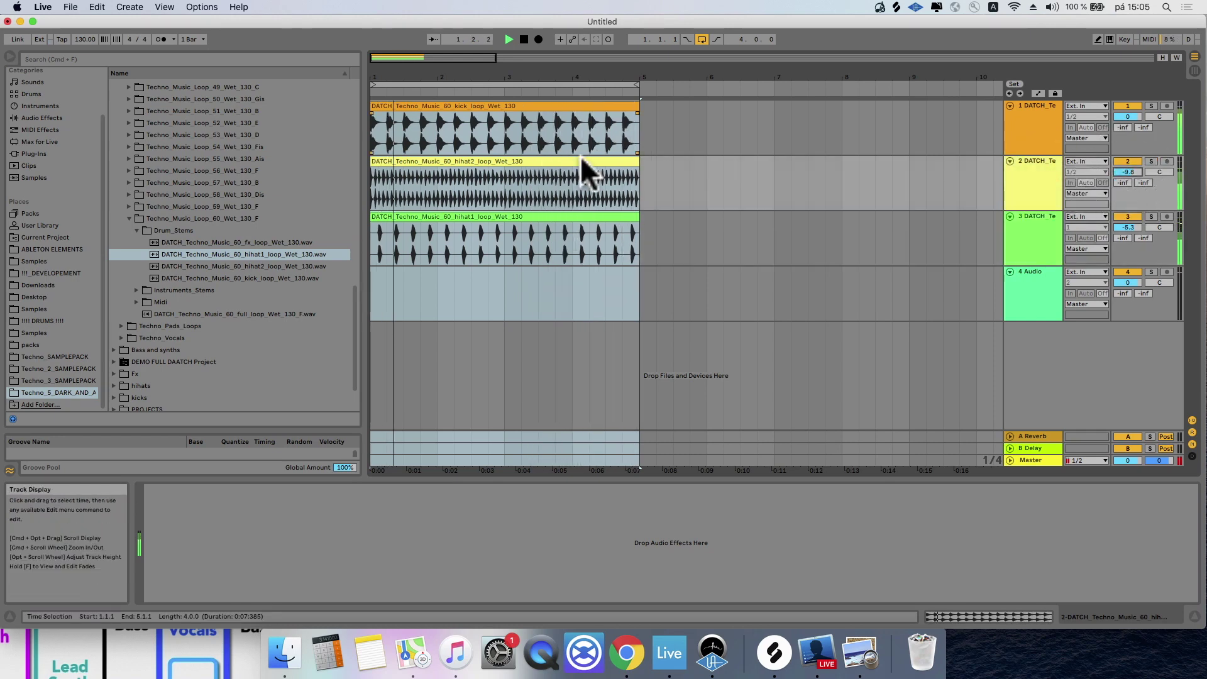
Step: Place the loop 60 fx stem at bar 1 on track 4 and set that track's volume to -2.5 dB during playback
left_click(415, 134)
left_click_drag(414, 130, 452, 75)
key("space")
left_click(1040, 134)
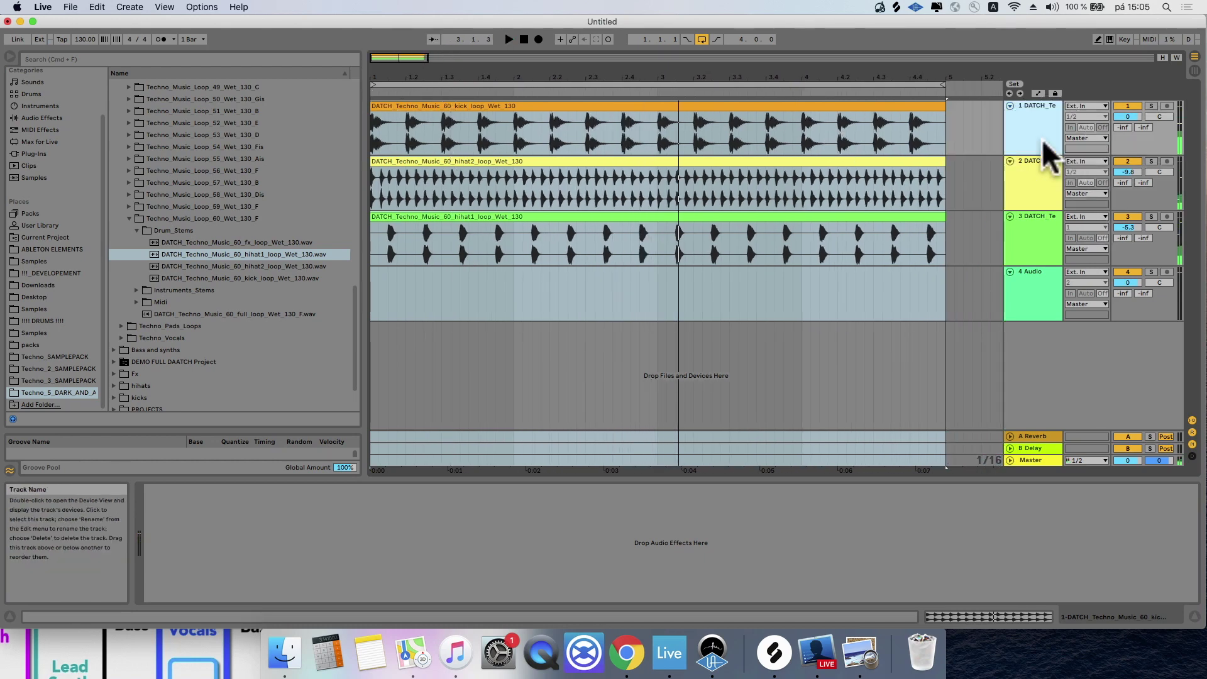
left_click(1045, 203)
left_click(1039, 223)
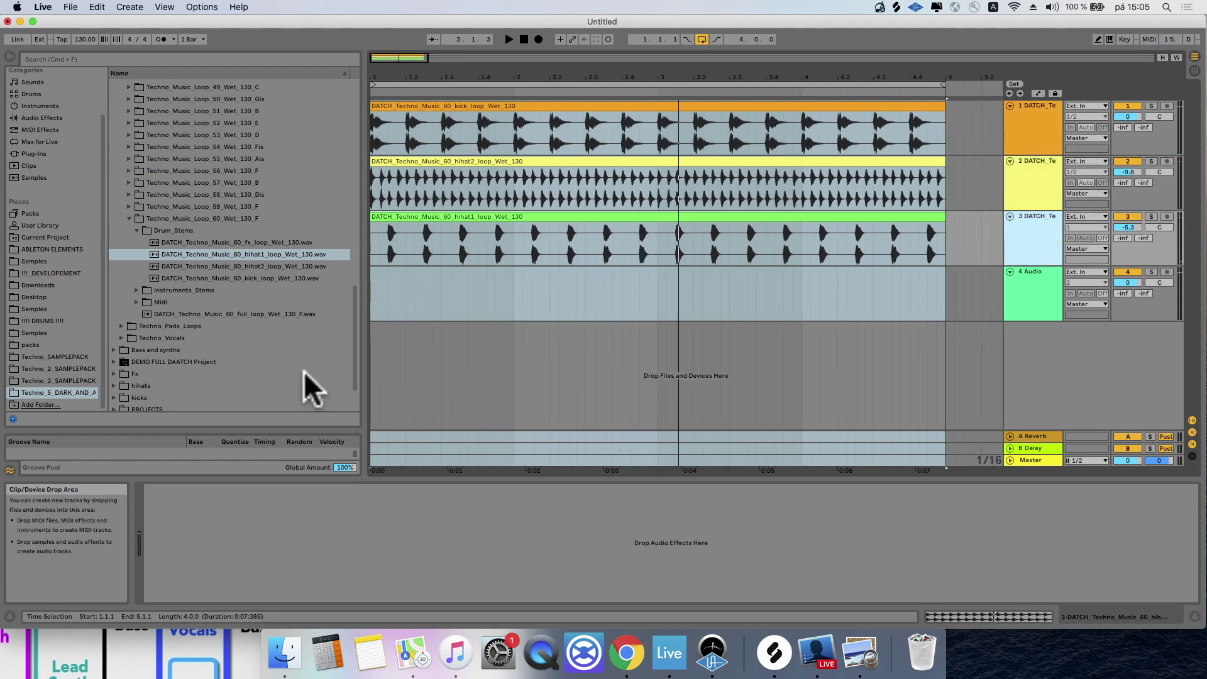
left_click_drag(180, 239, 424, 286)
key("space")
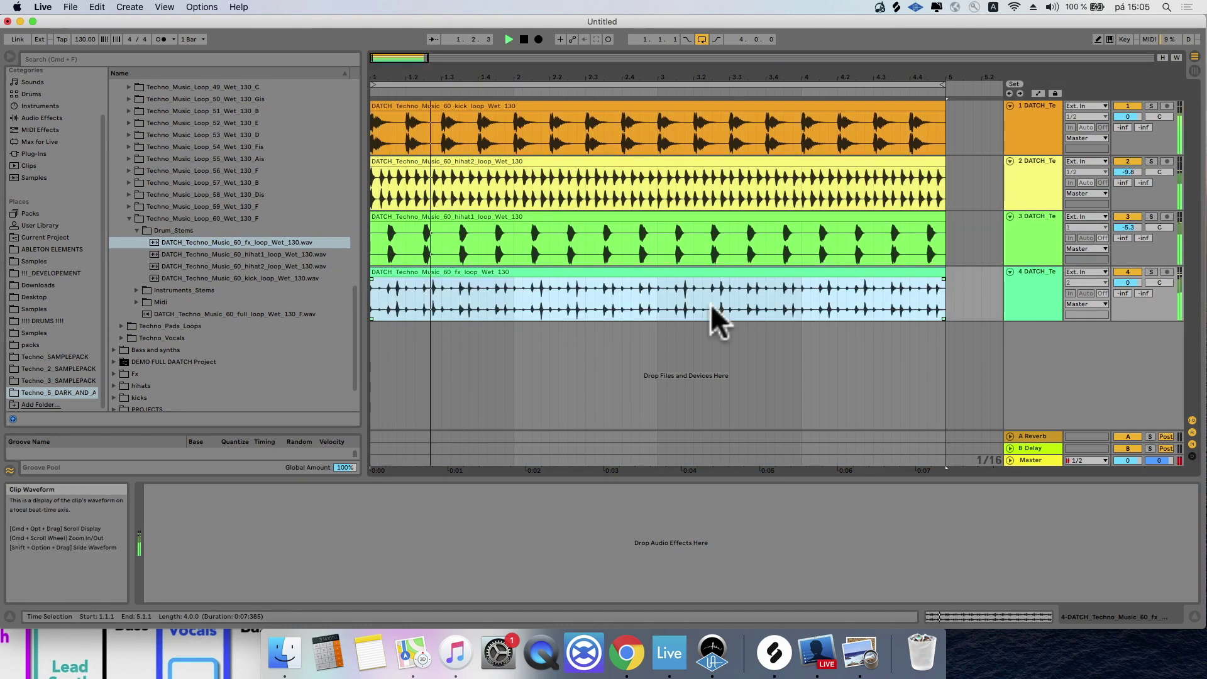
left_click_drag(1118, 277, 1116, 280)
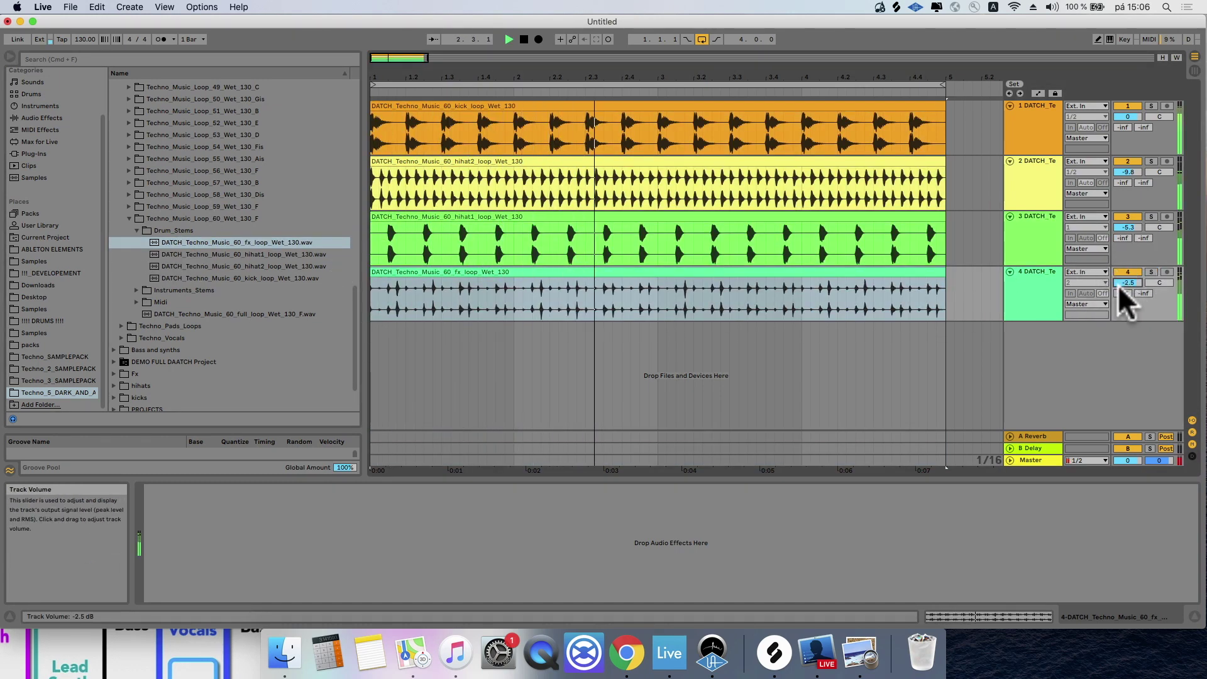
Step: Lower the volume of all four drum tracks together, bringing the kick track to -3.3 dB
left_click(1029, 285)
key("super+a")
left_click_drag(1132, 224, 1133, 223)
Step: Stop playback and insert a new audio track below the fx track
left_click(1032, 338)
key("space")
right_click(1035, 339)
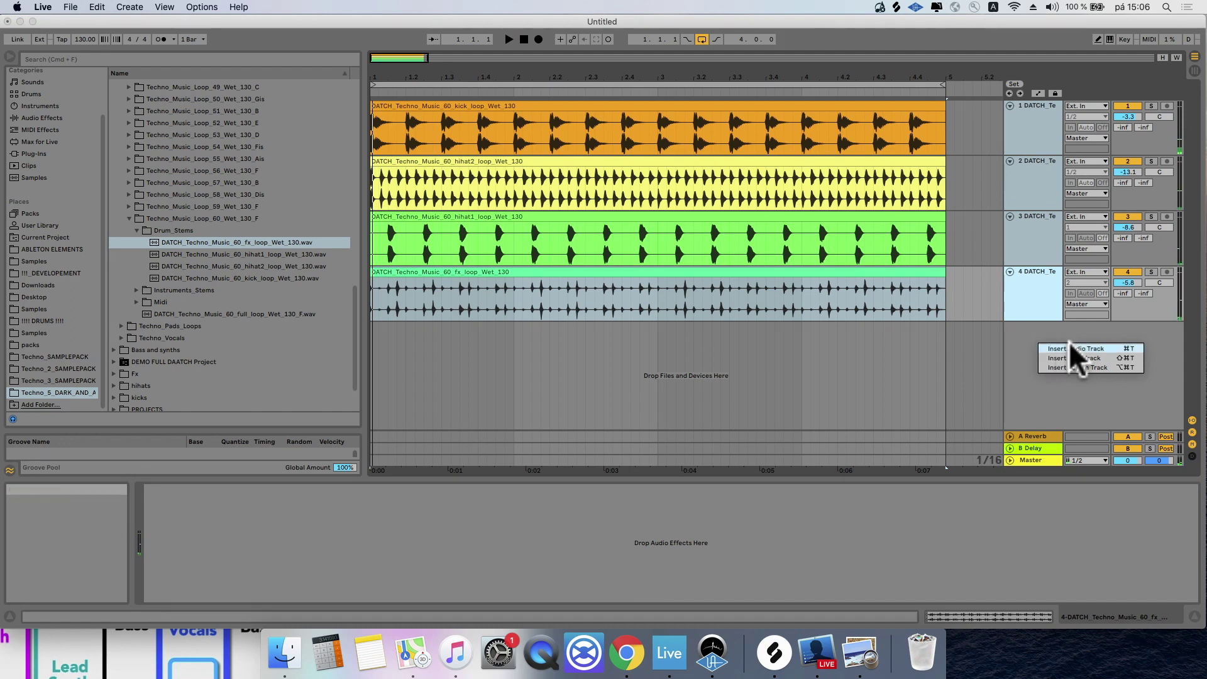
left_click(1068, 345)
Step: Search the audio effects for "mono" and load the Utility preset Mono.adv onto the kick track
left_click(1031, 120)
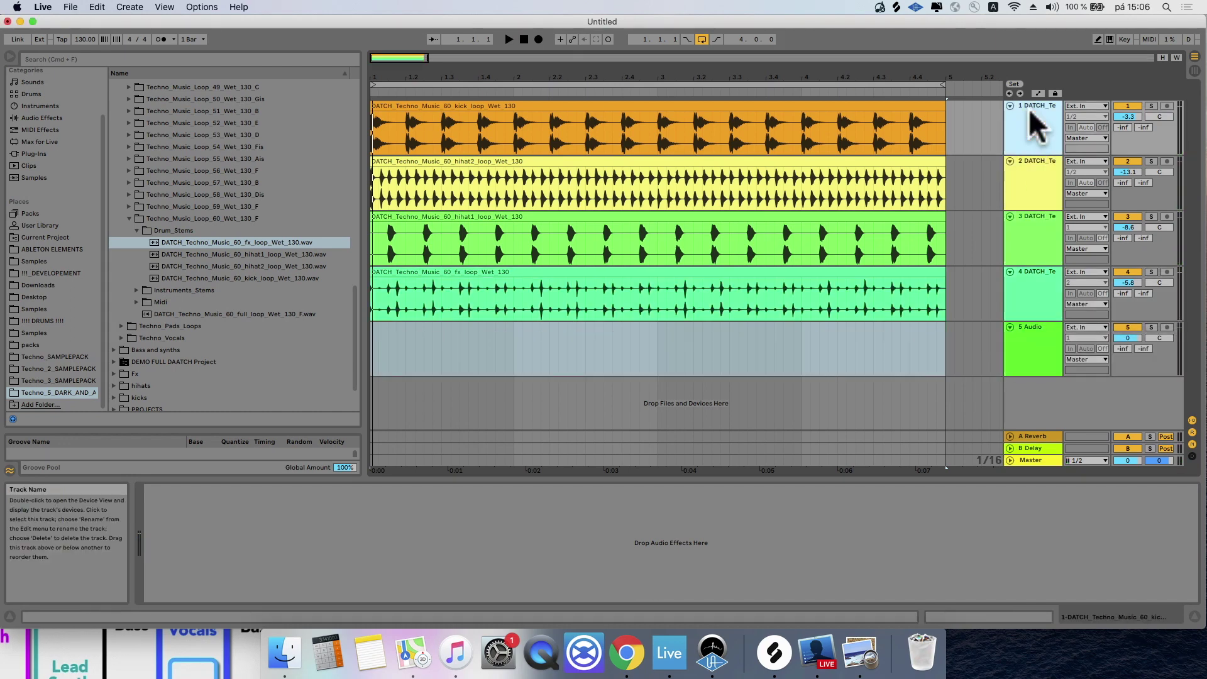
left_click(62, 58)
type("mono")
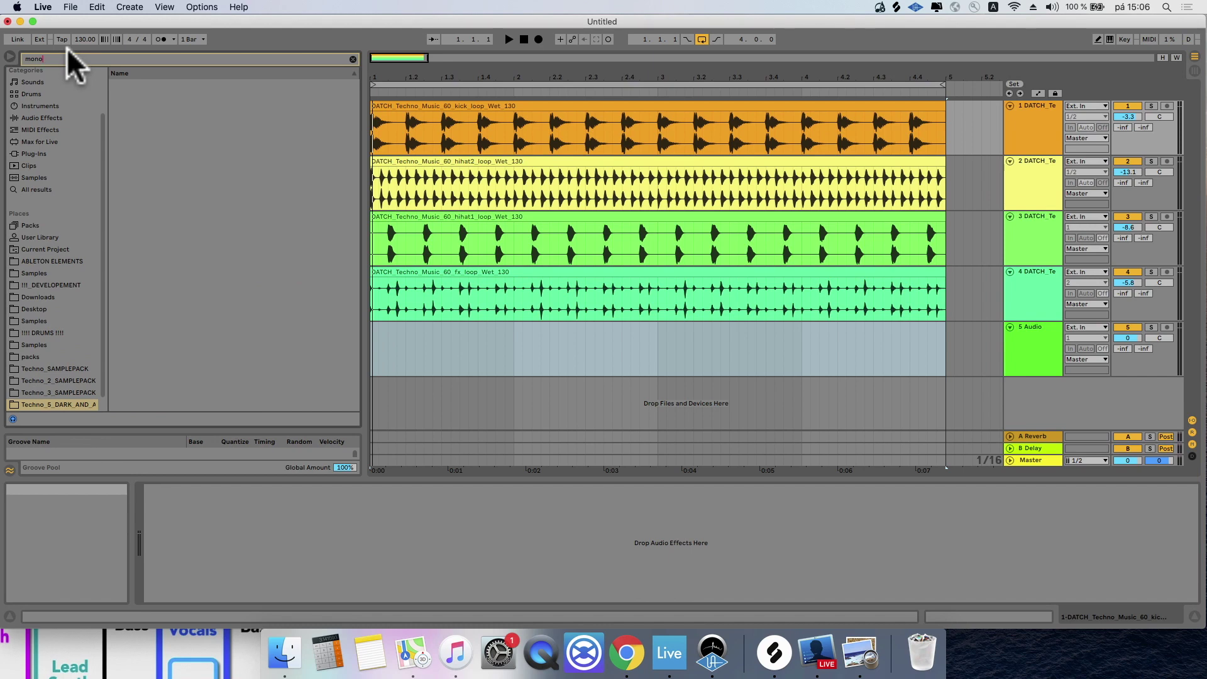
scroll(76, 100, "up", 3)
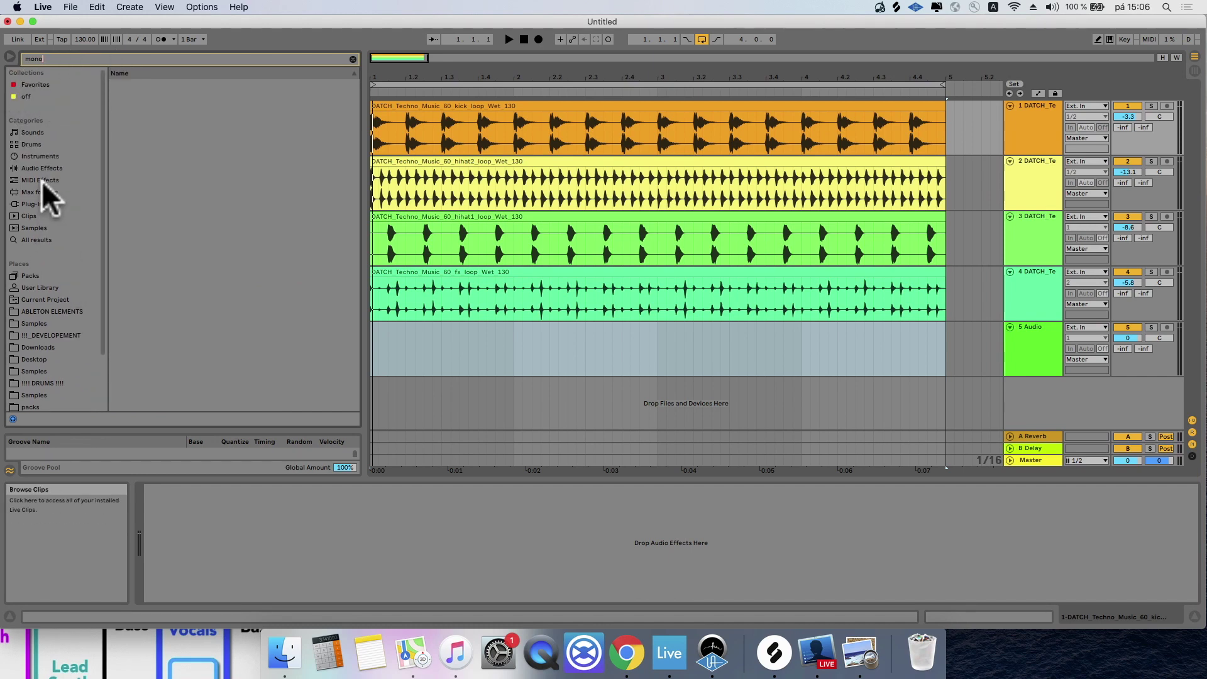
left_click(39, 204)
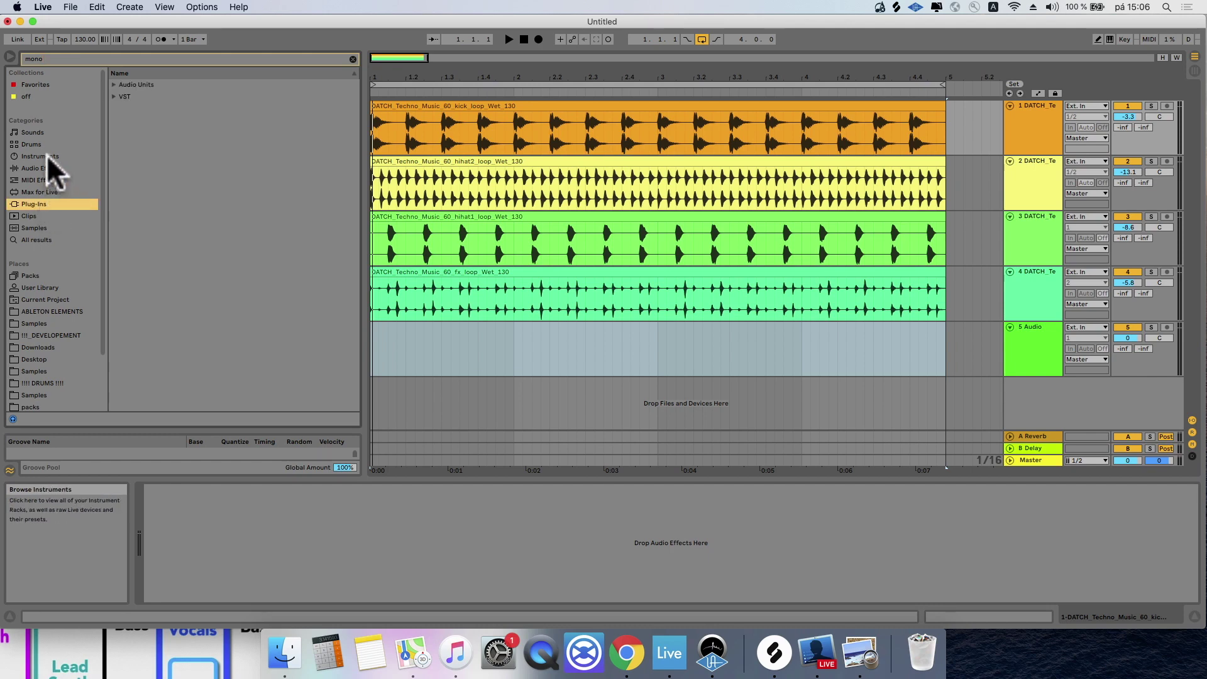
left_click(49, 166)
left_click_drag(145, 108, 1031, 122)
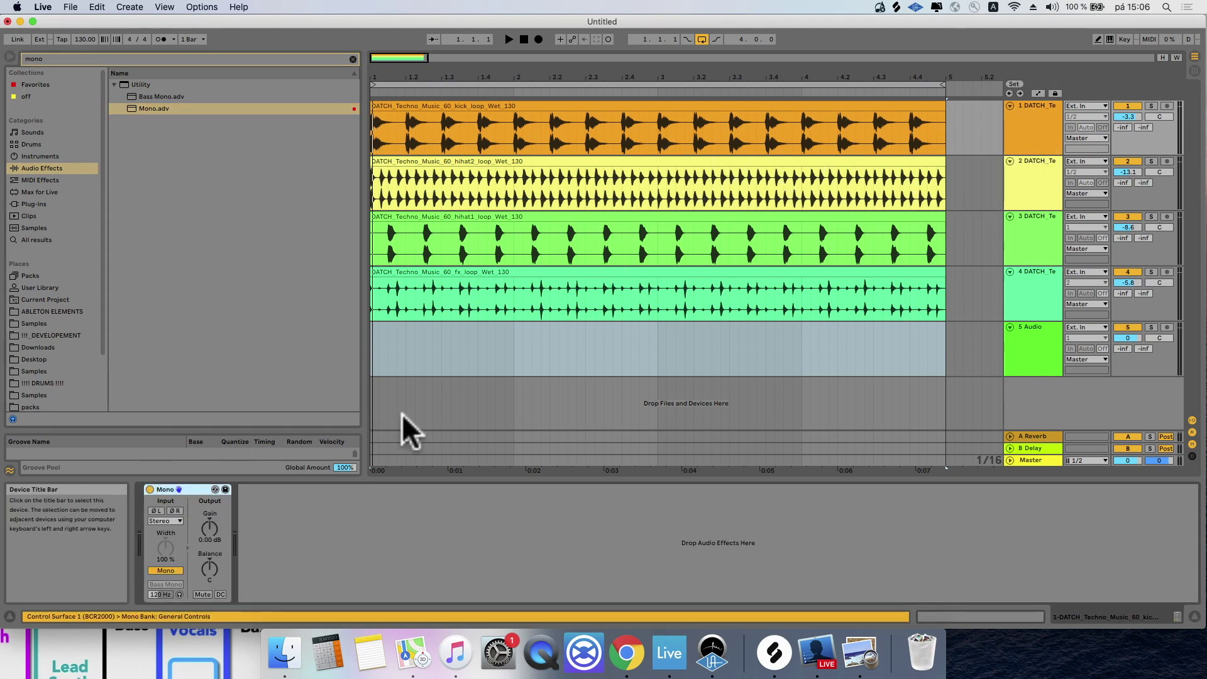
Step: Paste the Mono effect onto the fx track
left_click(1048, 180)
left_click(1035, 230)
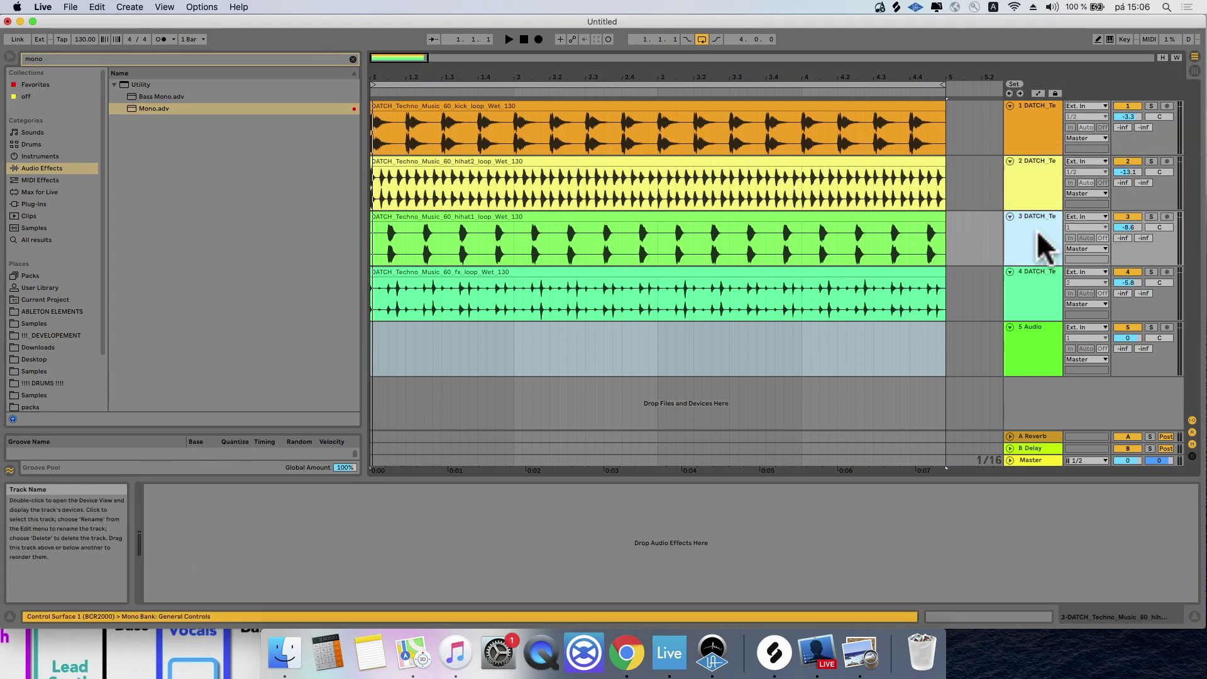
left_click(1031, 297)
key("space")
left_click(1032, 299)
key("space")
key("super+v")
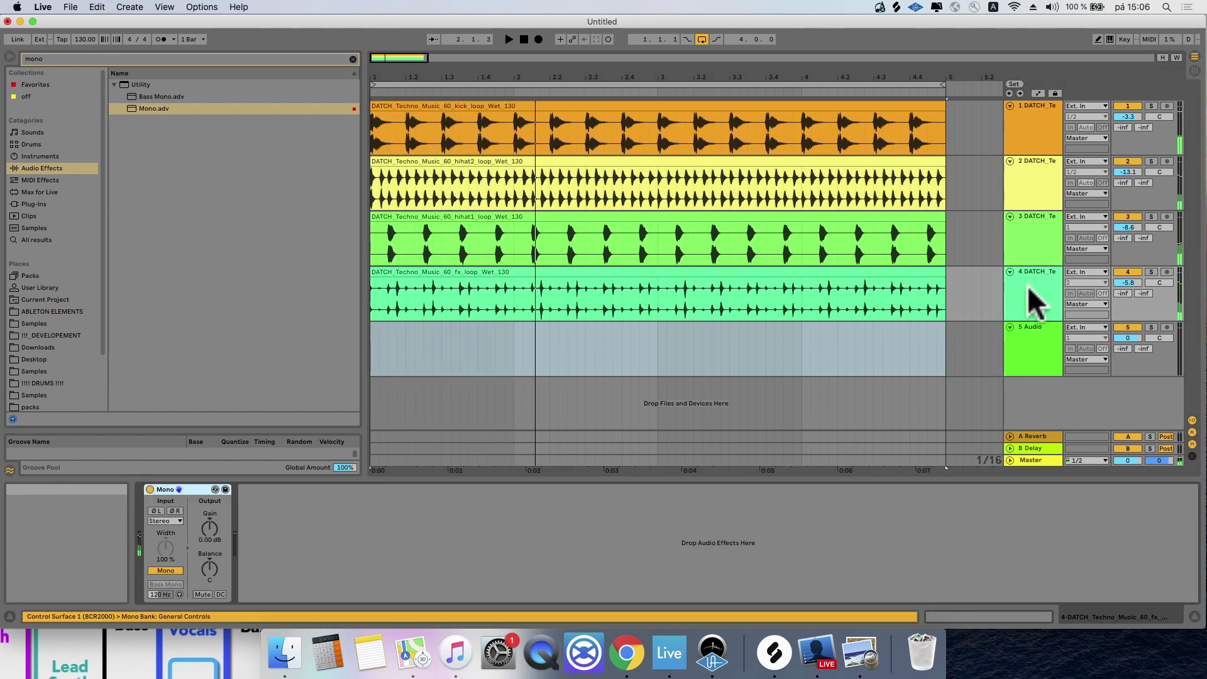
Step: Paste the Mono effect onto the hihat1 and hihat2 tracks
left_click(1032, 242)
left_click(869, 567)
key("super+v")
left_click(1038, 188)
left_click(780, 542)
key("super+v")
Step: Review the effects on each of the four drum tracks and restart playback
left_click(1054, 122)
left_click(1032, 167)
left_click(1044, 264)
left_click(1037, 287)
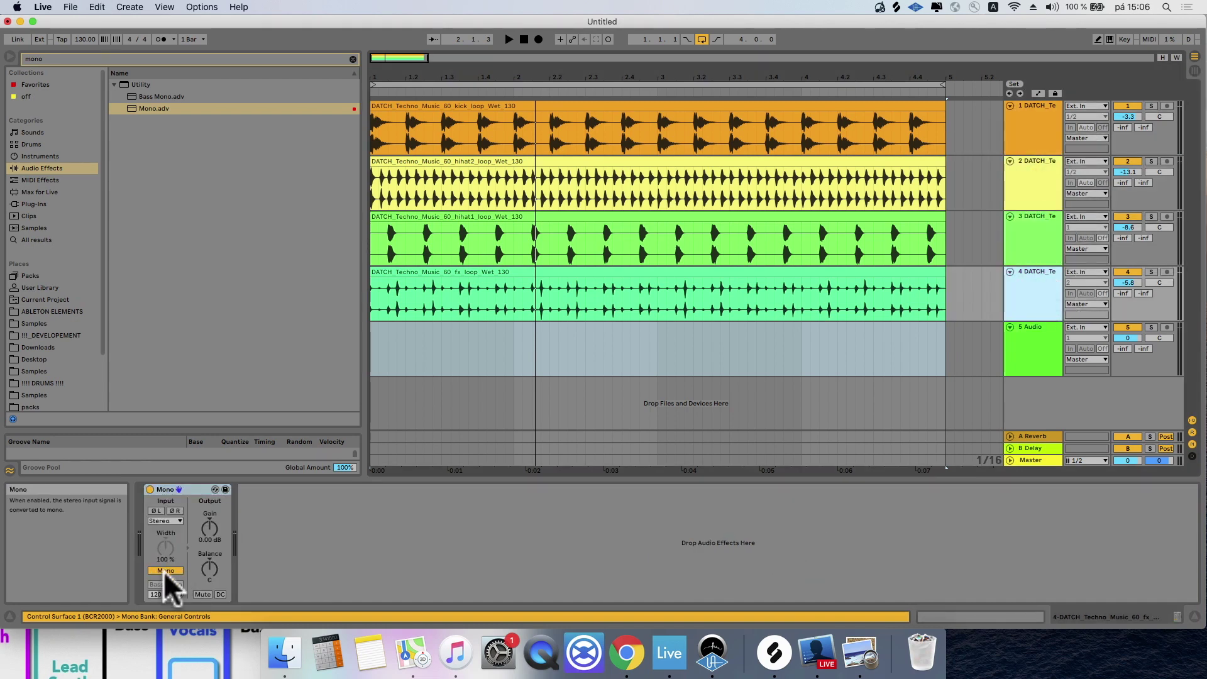
key("space")
Step: Clear the browser search and reveal the kick clip's source file in the browser
left_click(66, 57)
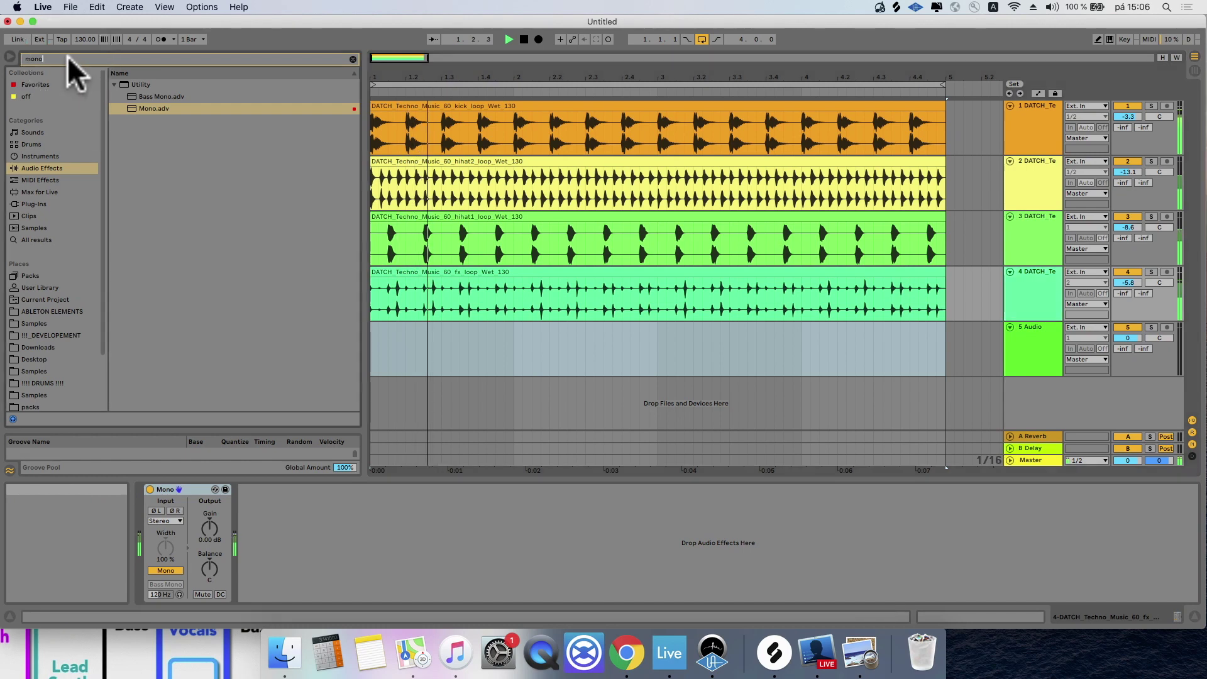
left_click(552, 111)
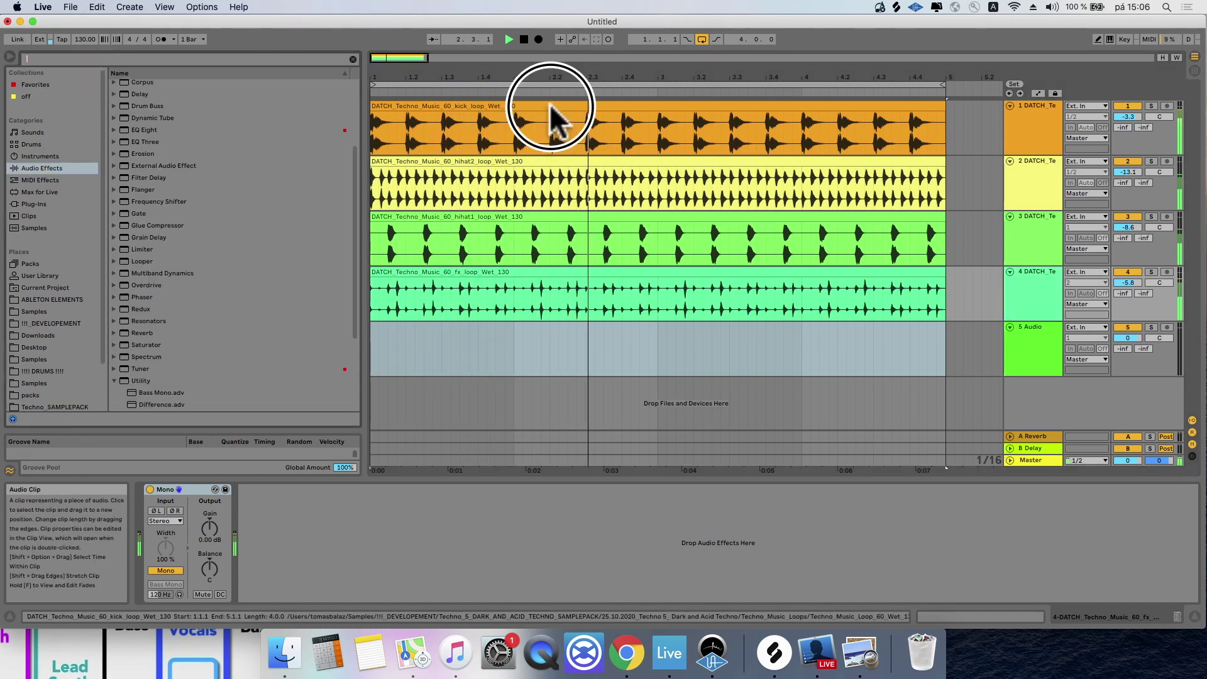
left_click(224, 501)
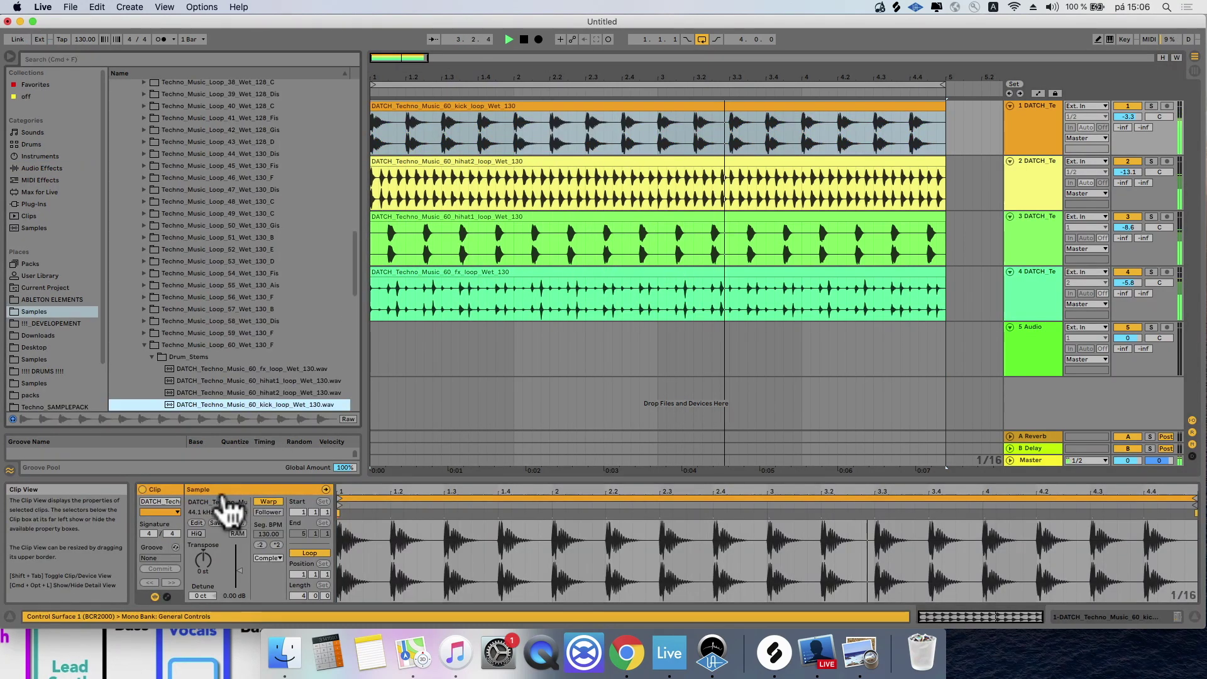
Step: Set the fx track's volume to -9.5 dB and group the four drum tracks
left_click_drag(1121, 280, 1089, 282)
left_click(1037, 308)
left_click(1019, 107, "shift")
right_click(1016, 109)
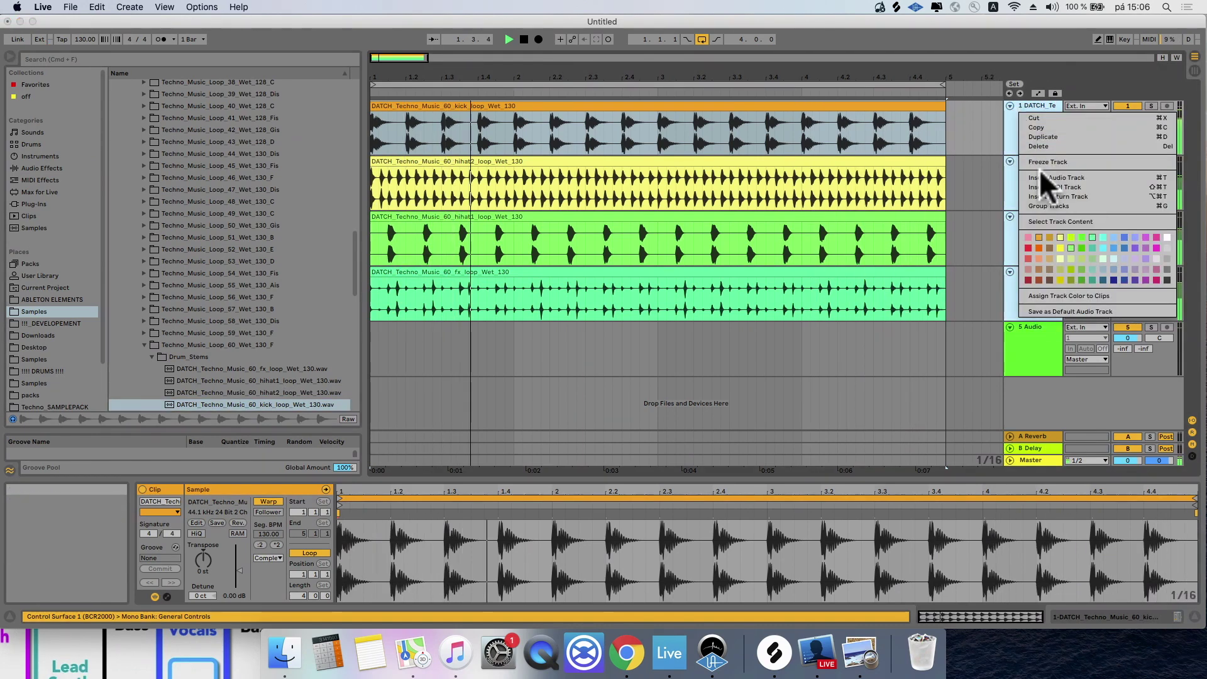
left_click(1047, 208)
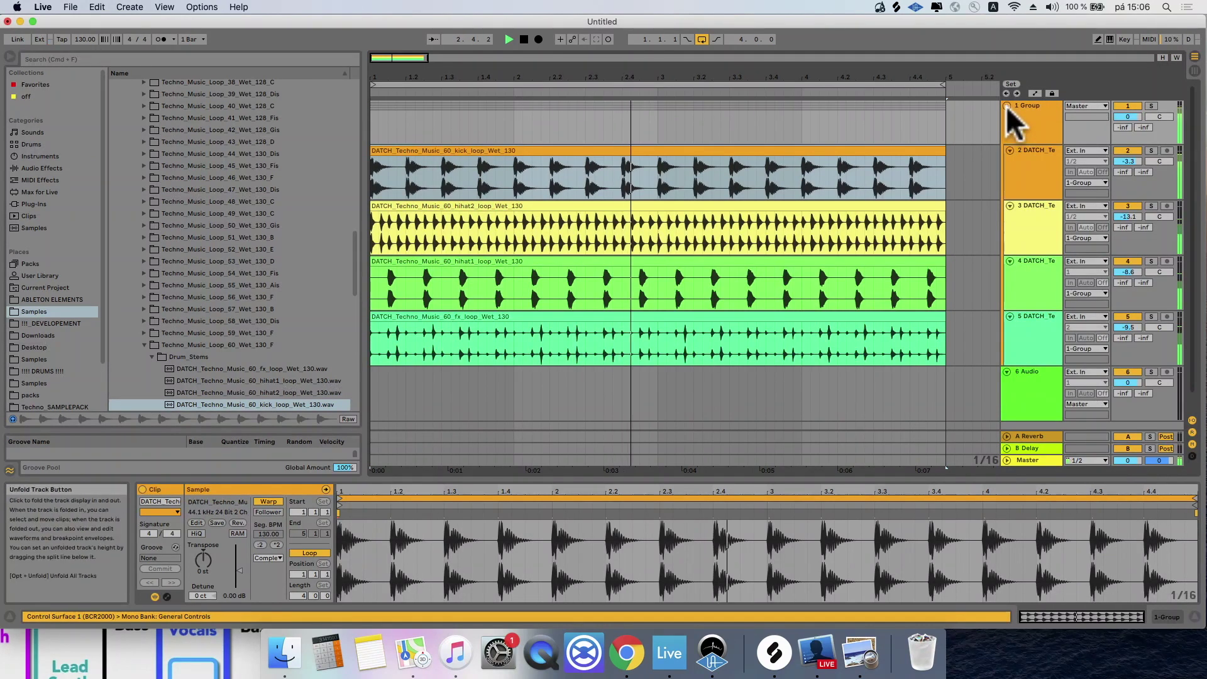
Step: Fold the drum group and place the loop 60 subbass stem from Instruments_Stems at bar 1 on the empty audio track
left_click(1007, 105)
left_click(1024, 153)
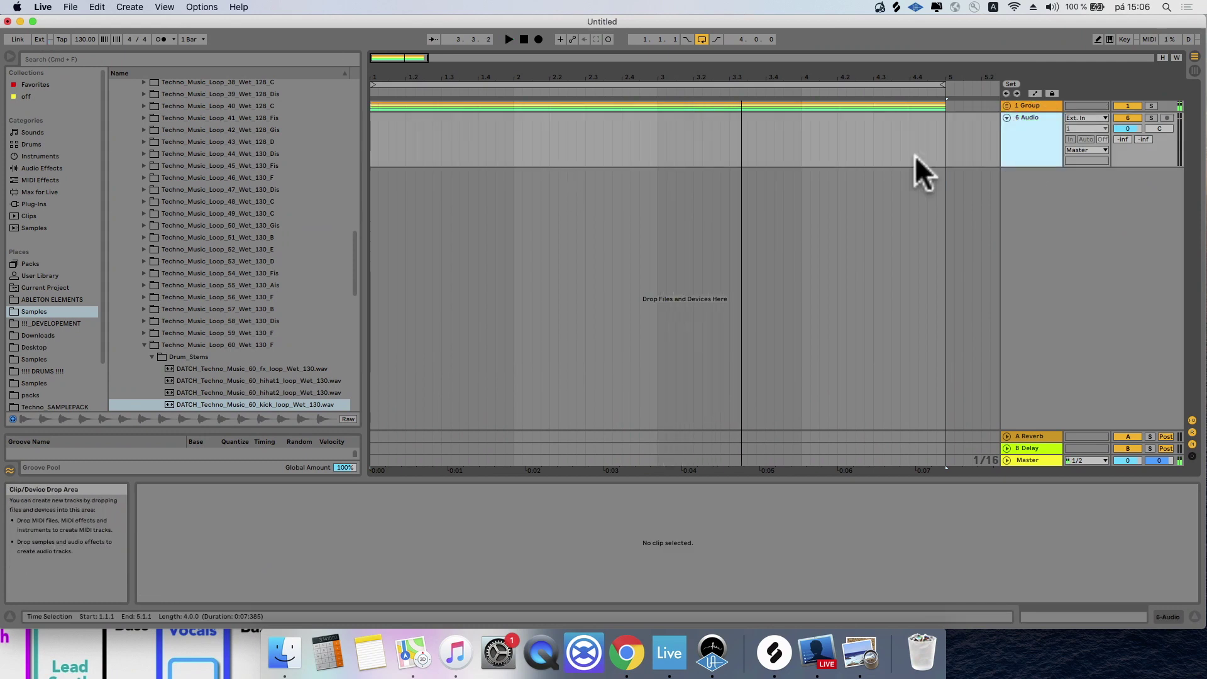
scroll(186, 307, "down", 5)
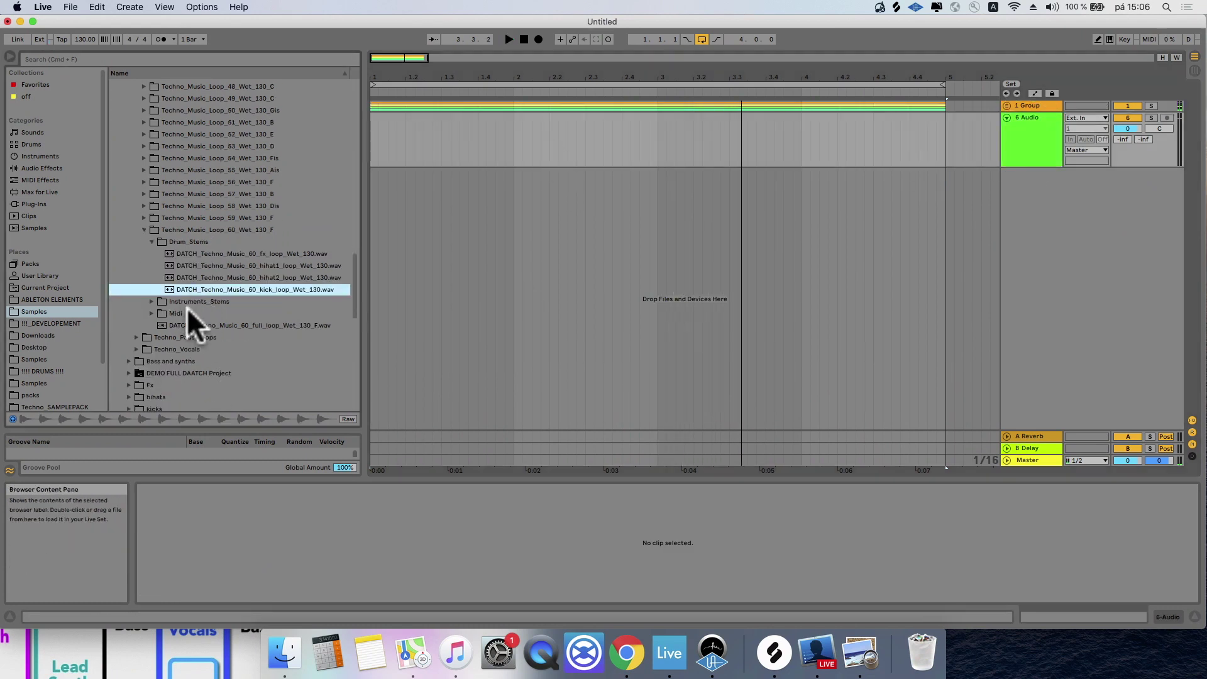
left_click(150, 300)
left_click_drag(364, 370, 426, 372)
left_click_drag(304, 264, 437, 143)
Step: Set the subbass track's volume to -6.1 dB during playback and paste the Mono effect onto it
key("space")
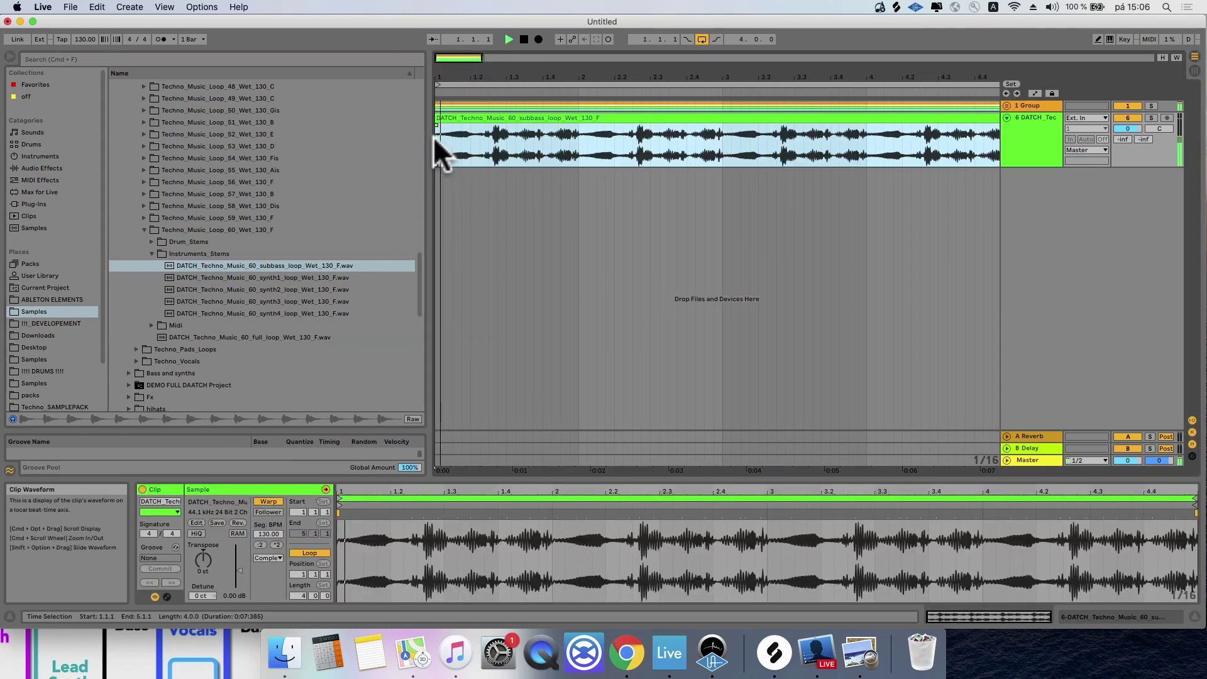
left_click_drag(1128, 129, 1064, 129)
left_click(1034, 140)
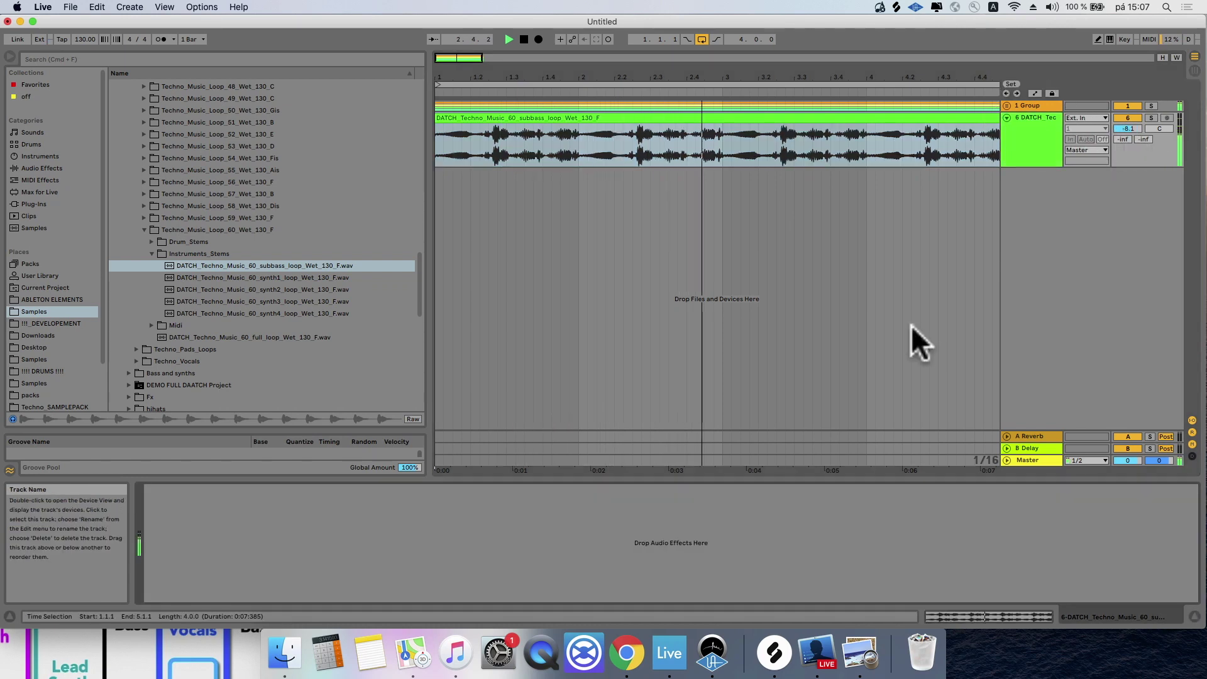
key("super+v")
left_click(411, 547)
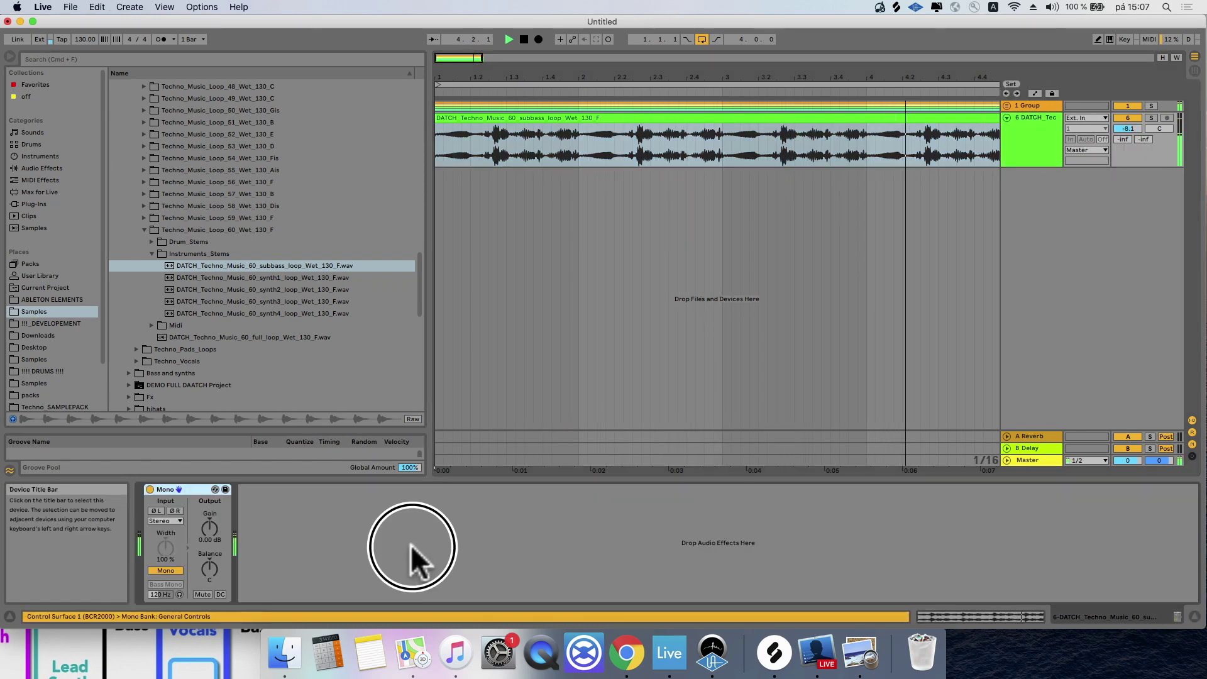
Step: Insert a new audio track below the subbass track, stop playback and display the subbass track's effects
right_click(1041, 209)
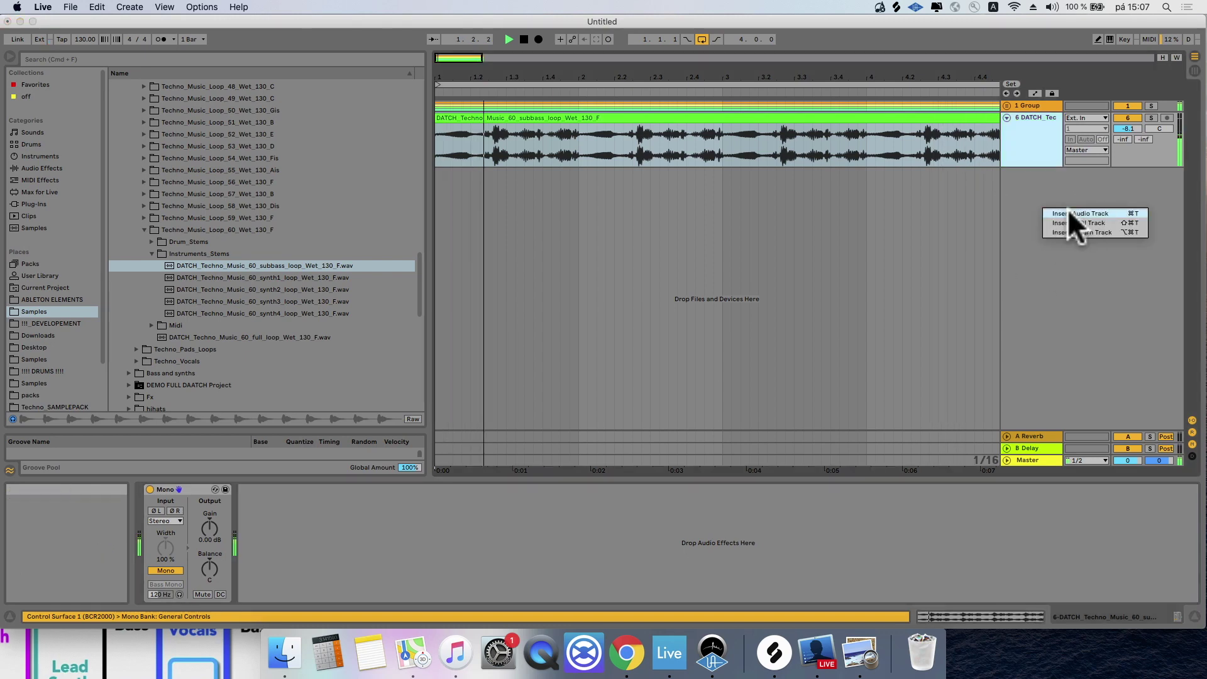
left_click(1071, 215)
key("space")
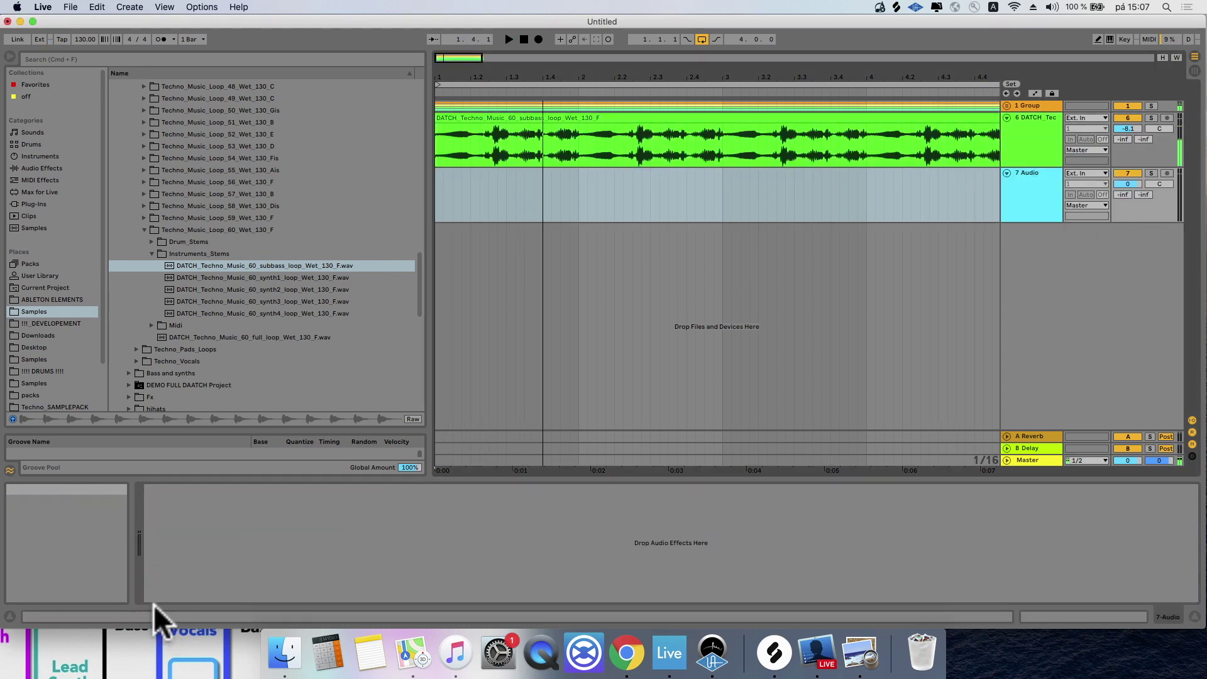
left_click(1038, 136)
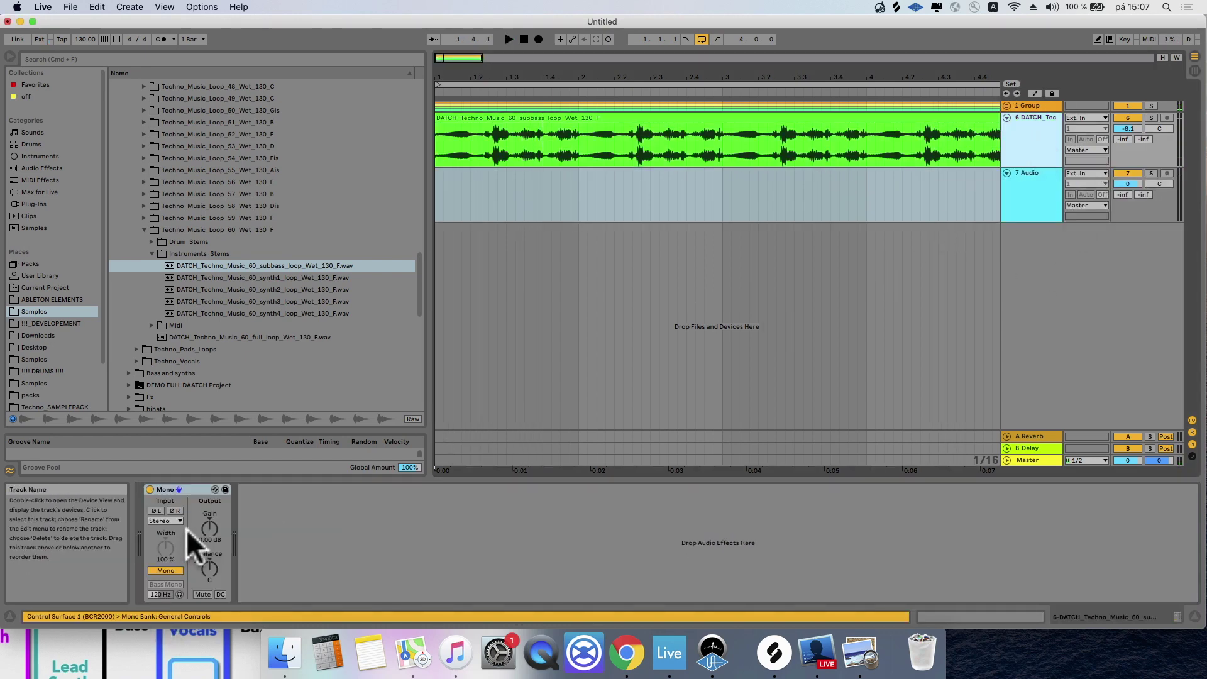
Step: Place the loop 60 synth1 stem at bar 1 on the empty audio track and start playback
left_click(251, 280)
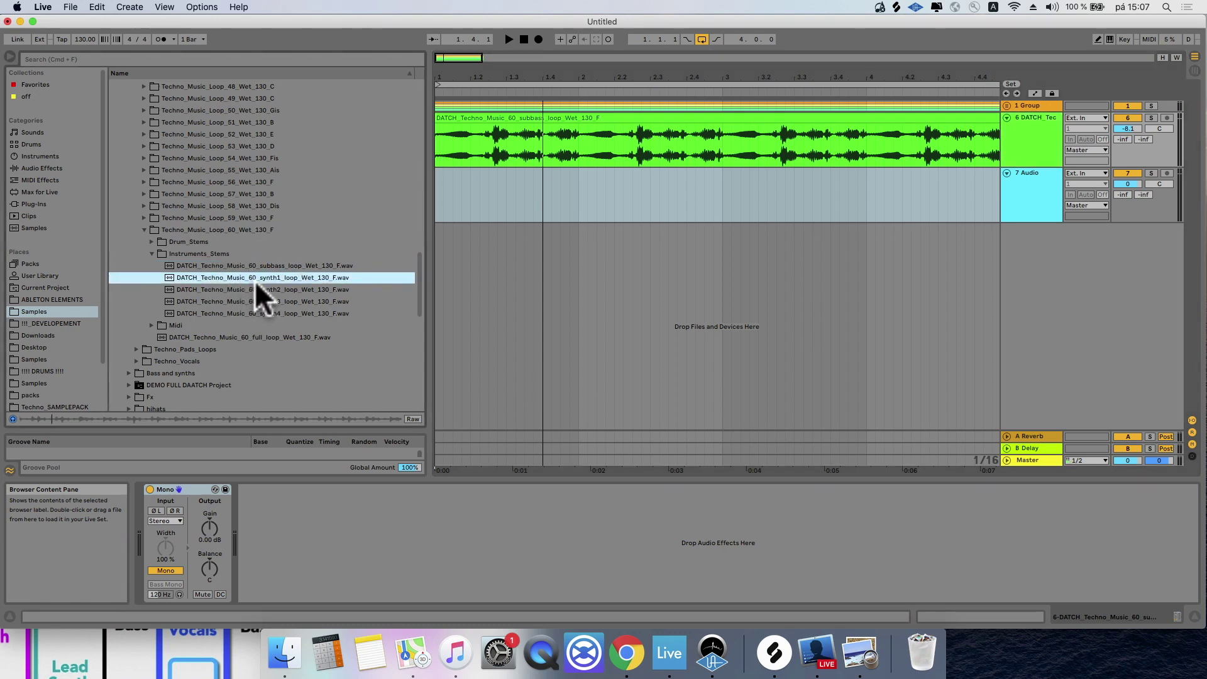
left_click_drag(266, 276, 444, 214)
key("space")
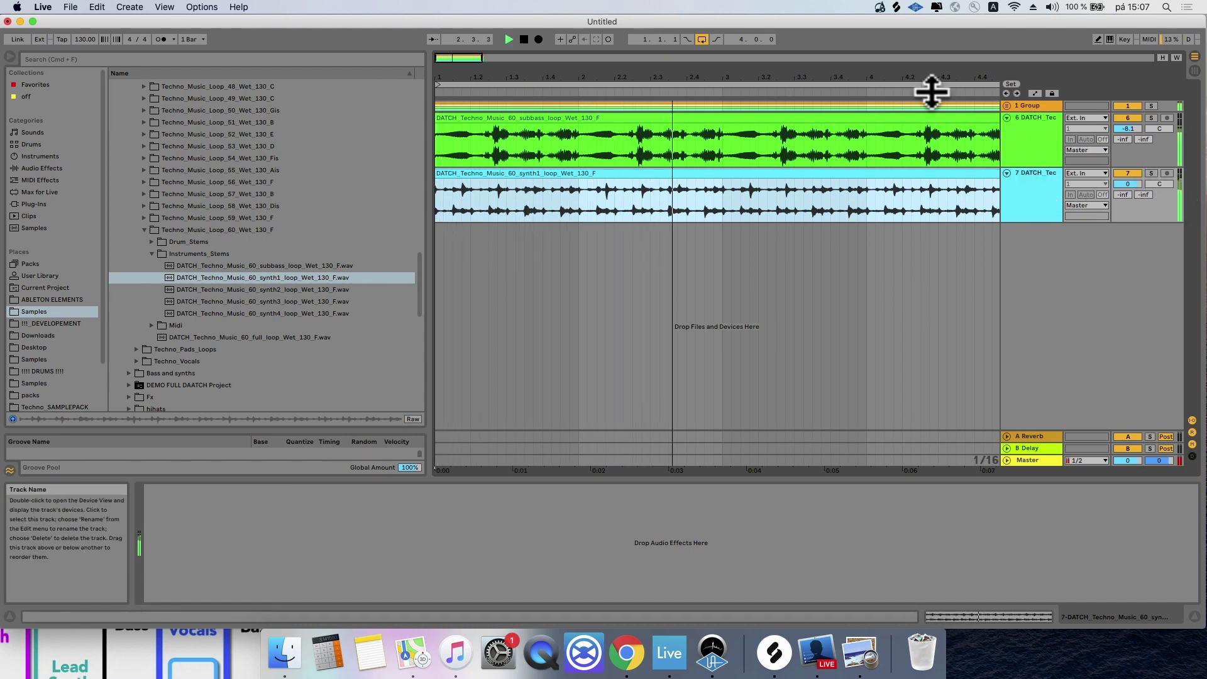
mouse_move(923, 86)
left_mouse_down()
mouse_move(916, 76)
mouse_move(914, 88)
left_mouse_up()
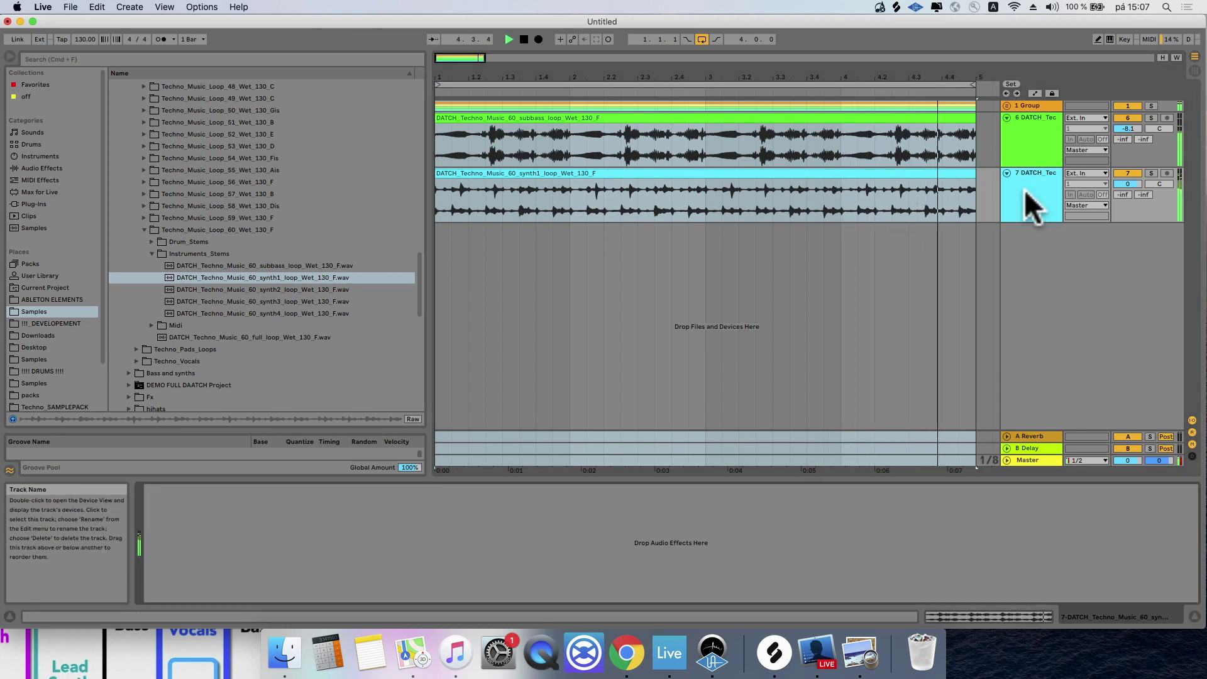
Step: Place the synth2 and synth3 stems on new tracks, setting their volumes to -8.7 dB and -11.7 dB
left_click_drag(330, 290, 444, 264)
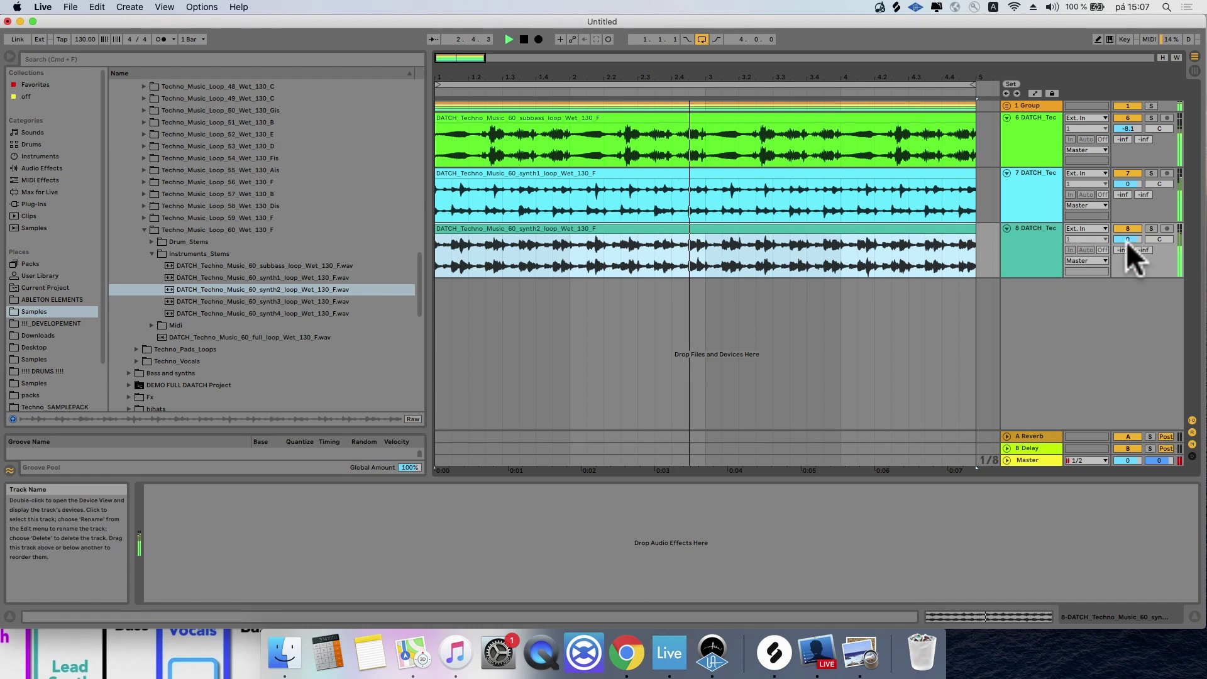
left_click_drag(1127, 246, 1127, 270)
left_click_drag(335, 301, 950, 280)
left_click_drag(1127, 295, 1128, 305)
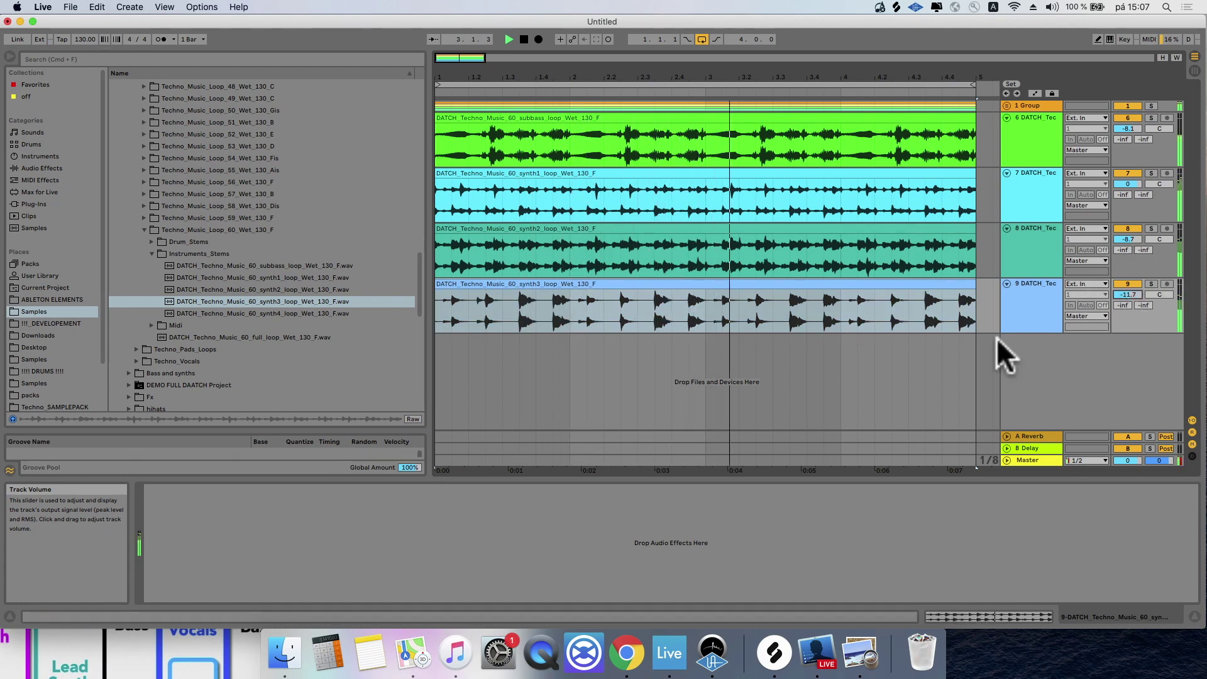
Step: Lower the volume of all tracks together, bringing the synth2 track to -10.8 dB
left_click(1043, 307)
key("super+a")
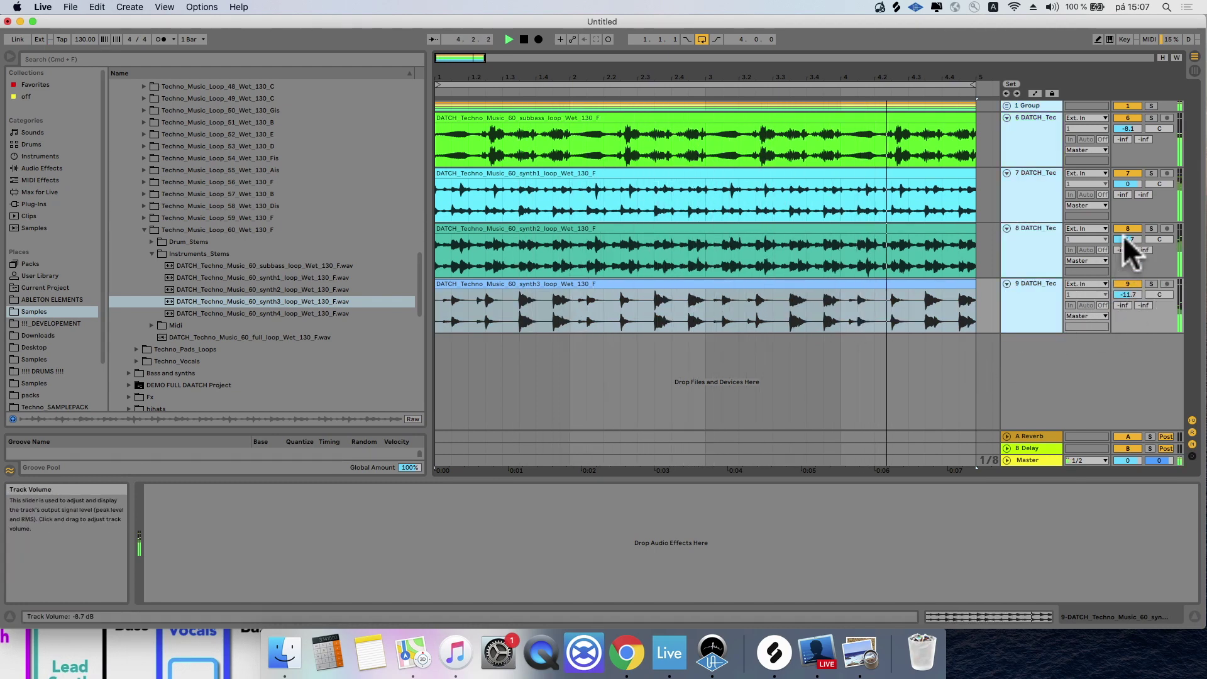
left_click_drag(1125, 238, 1125, 248)
left_click(1052, 304)
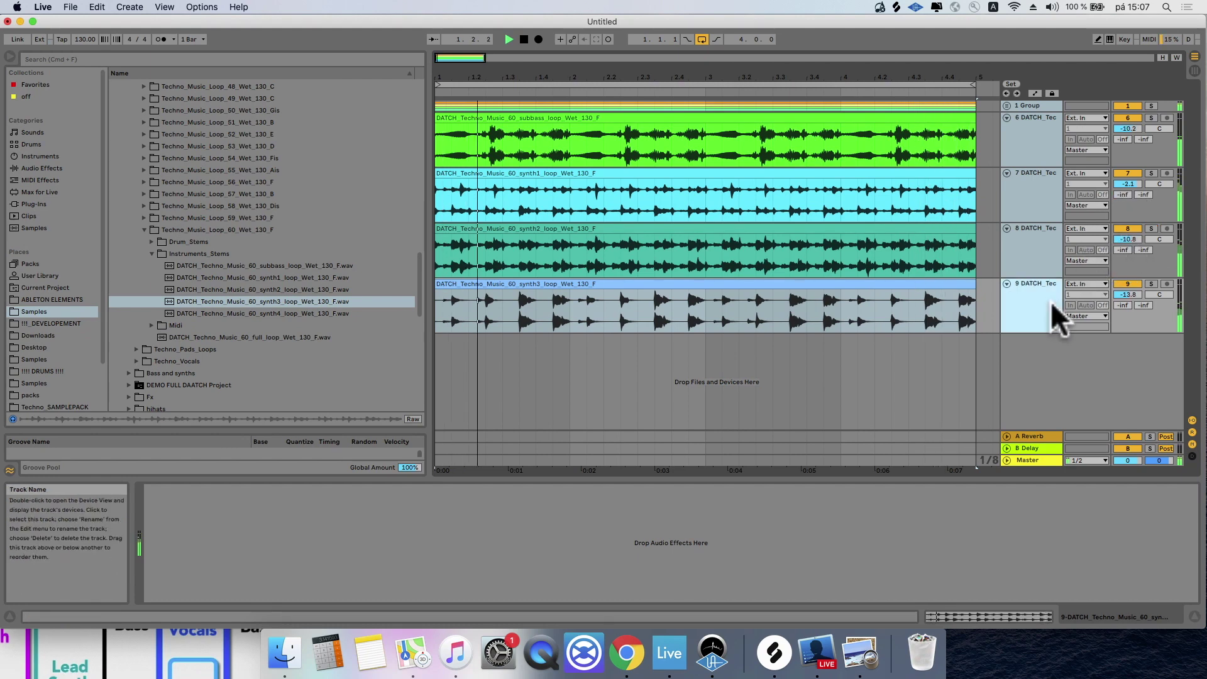
Step: Place the synth4 stem at bar 1 on a new track, solo it and listen to it
left_click_drag(289, 313, 434, 356)
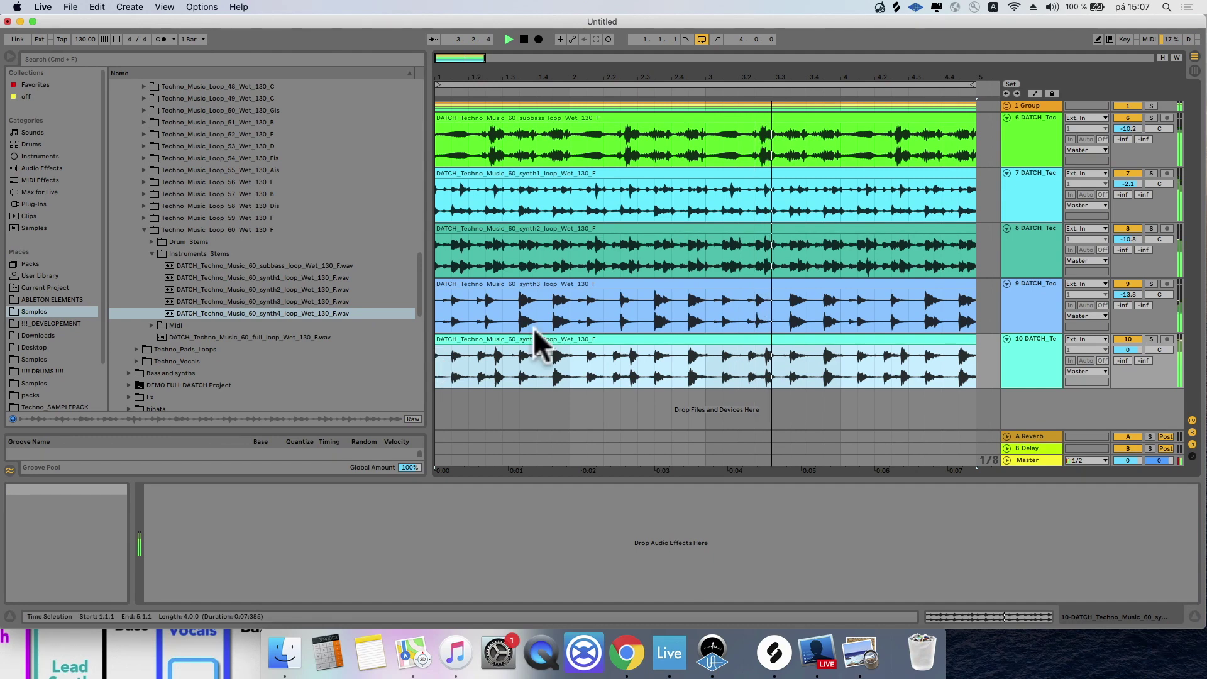
left_click(1010, 351)
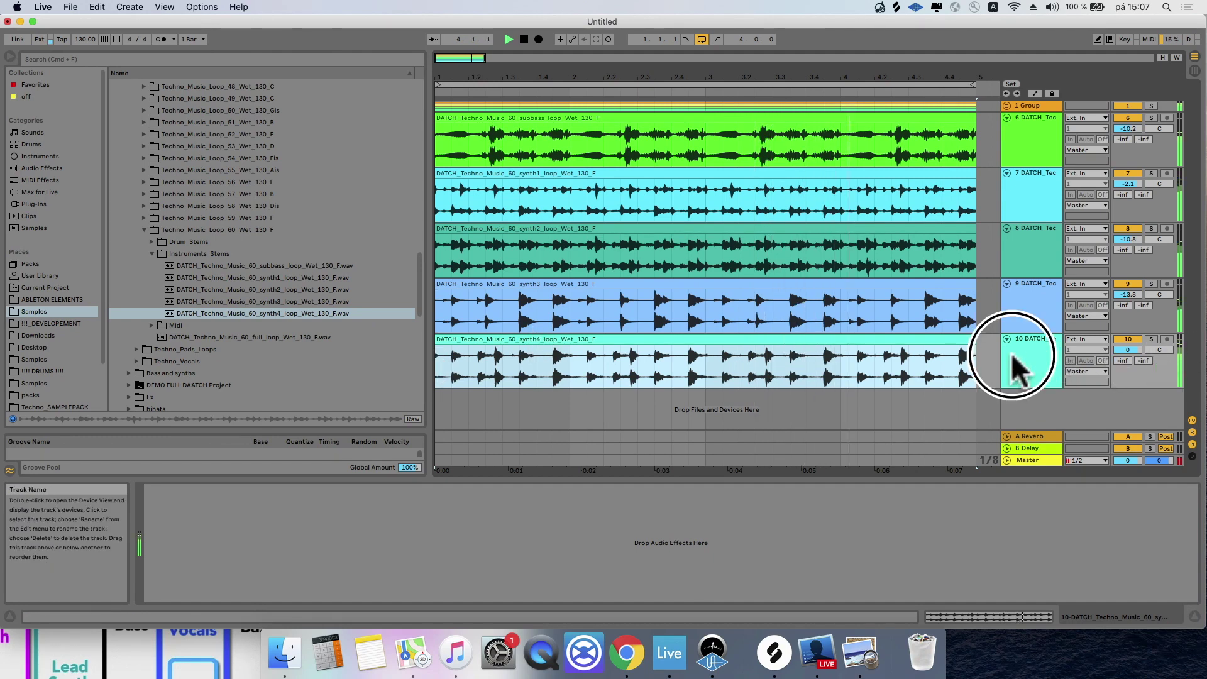
left_click(1150, 338)
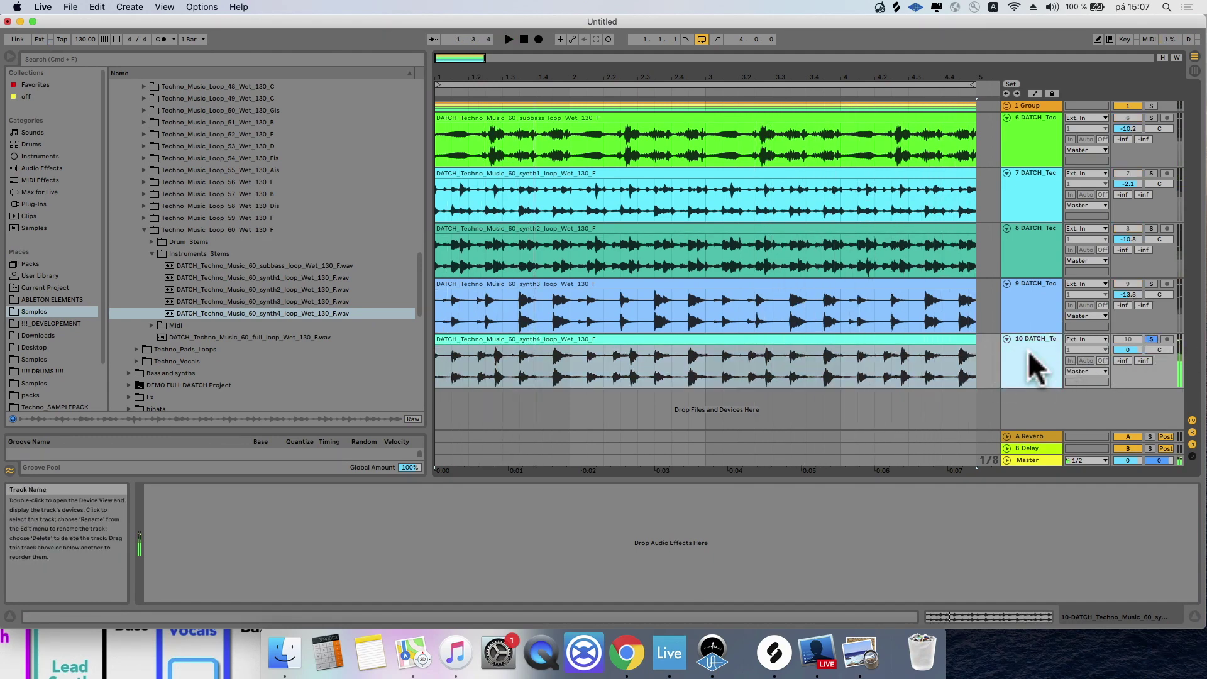
key("space")
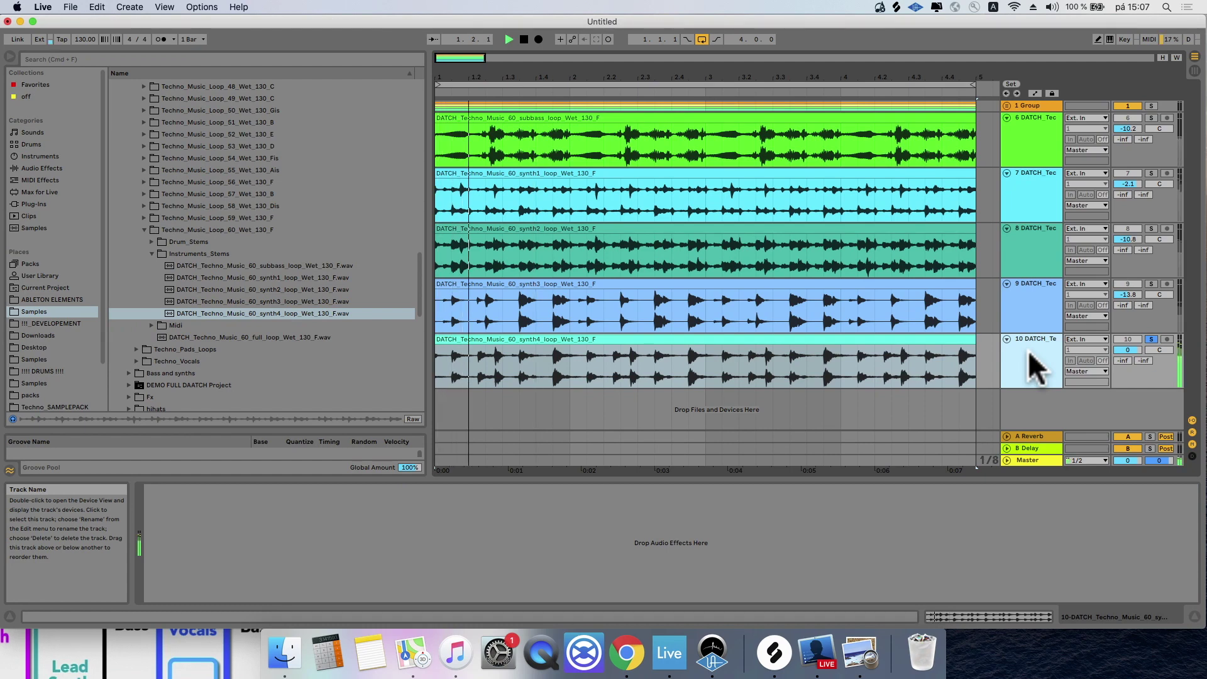
key("space")
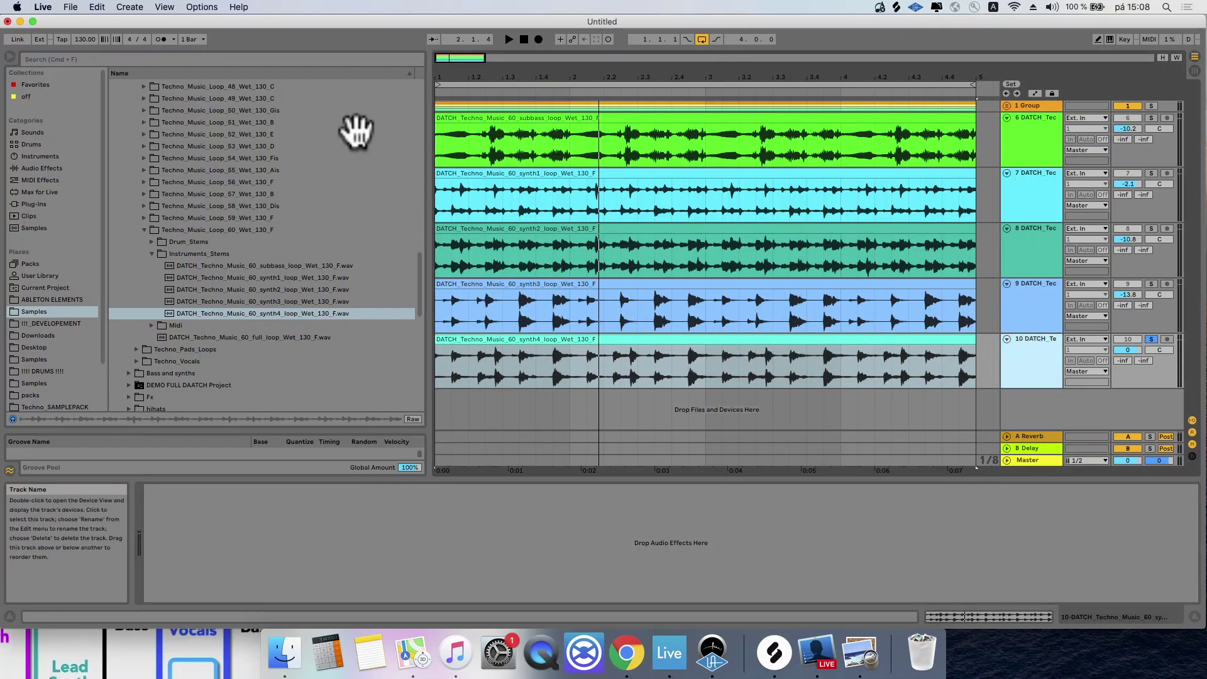
Step: Find the EQ ozone cut 30 - 16000Hz preset among the favorites, add it to the synth4 track and start playback
left_click(115, 58)
type("eq")
left_click(39, 84)
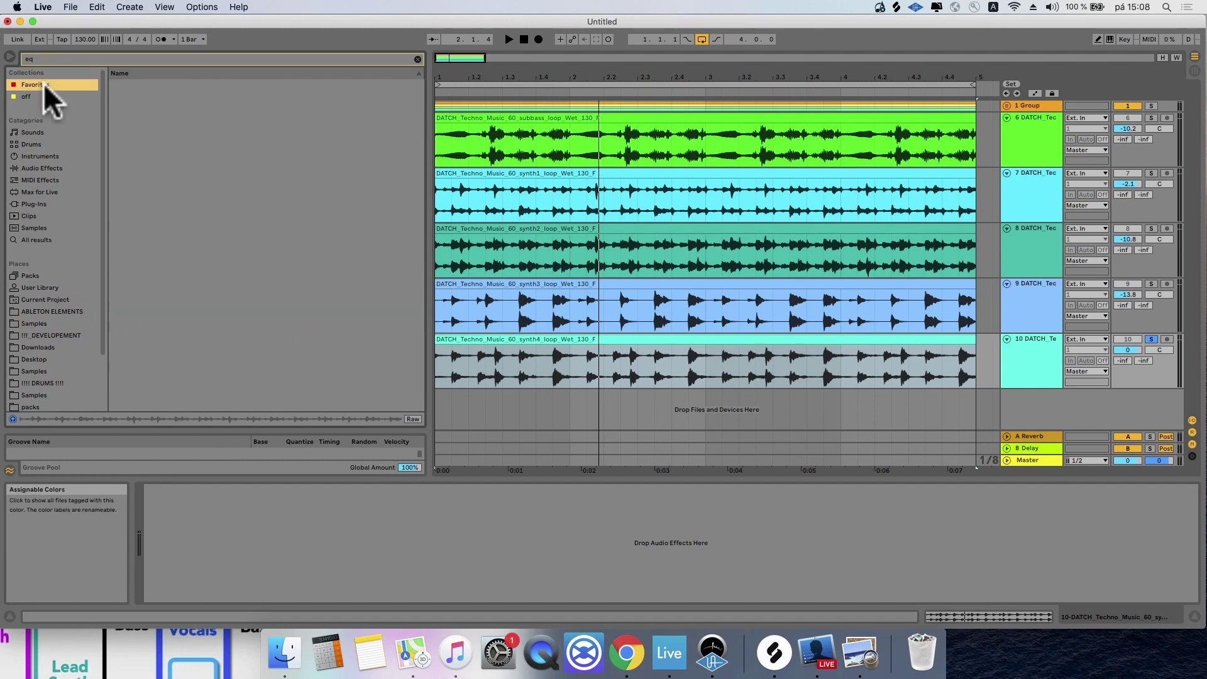
left_click_drag(162, 96, 330, 572)
left_click(1031, 364)
key("space")
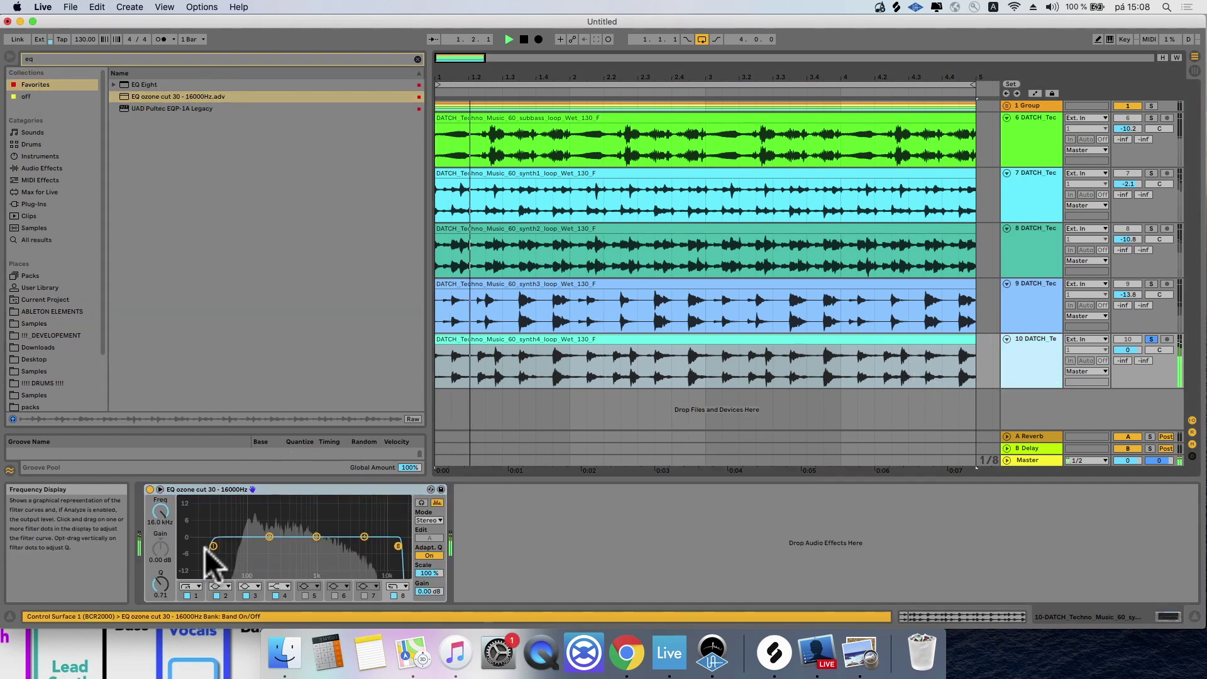
Step: Raise the EQ's low-cut frequency on the synth4 track to 104 Hz while listening
left_click_drag(213, 546, 249, 546)
key("space")
left_click(243, 546)
key("space")
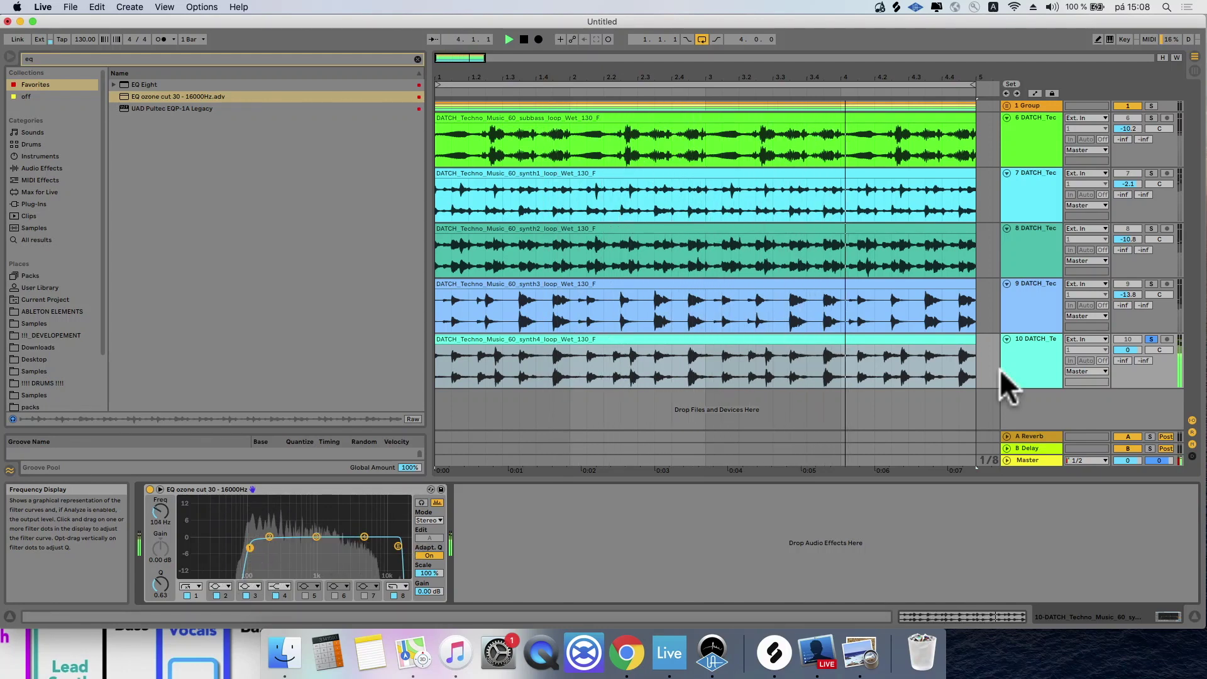
key("space")
left_click(1022, 359)
Step: Search the audio effects for Utility and add it after the EQ on the synth4 track
left_click(248, 61)
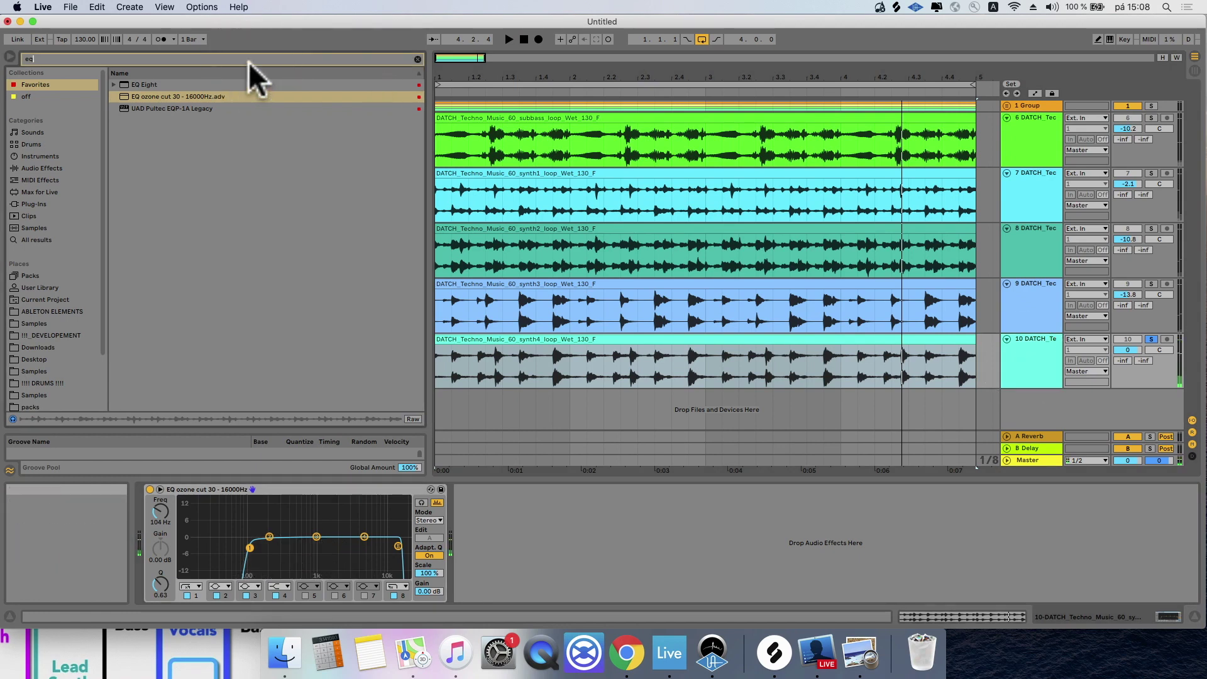
type("util")
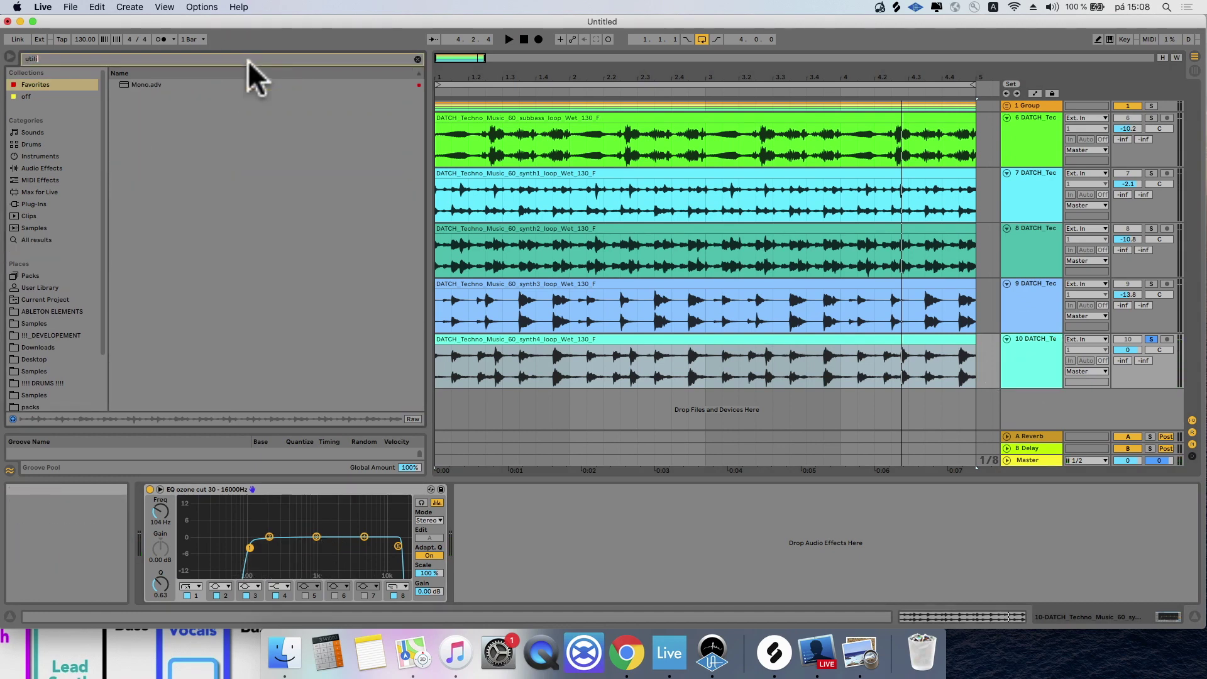
left_click(49, 169)
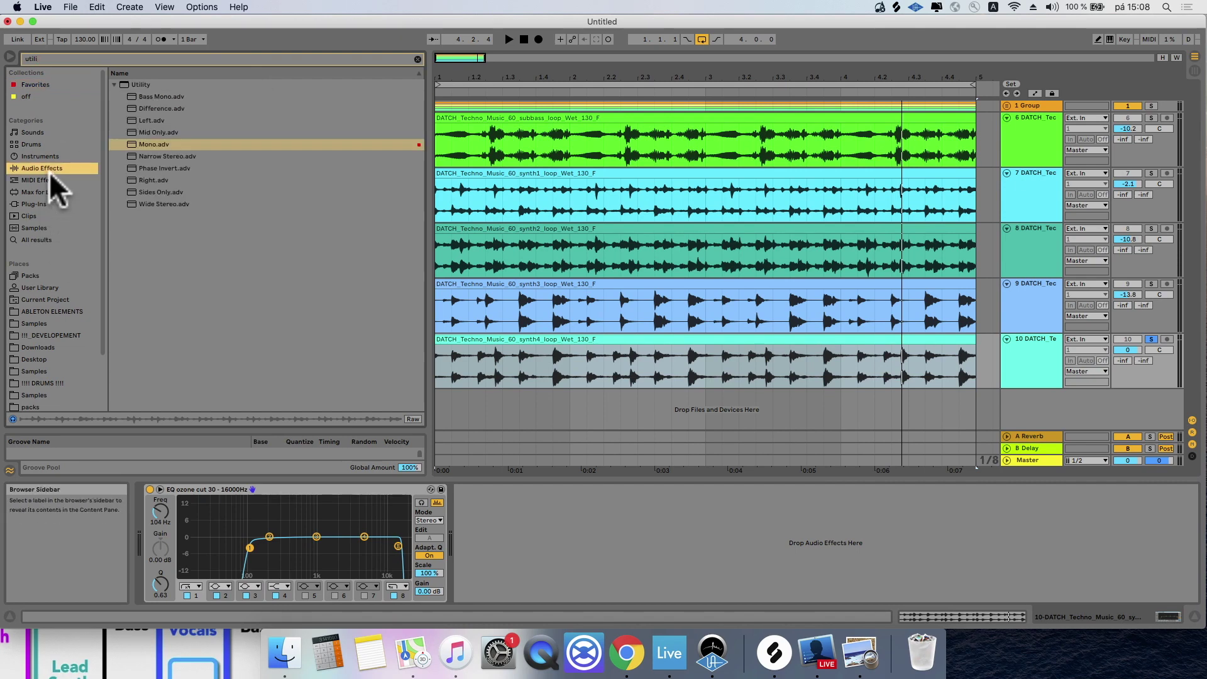
left_click(134, 85)
left_click_drag(465, 450, 514, 552)
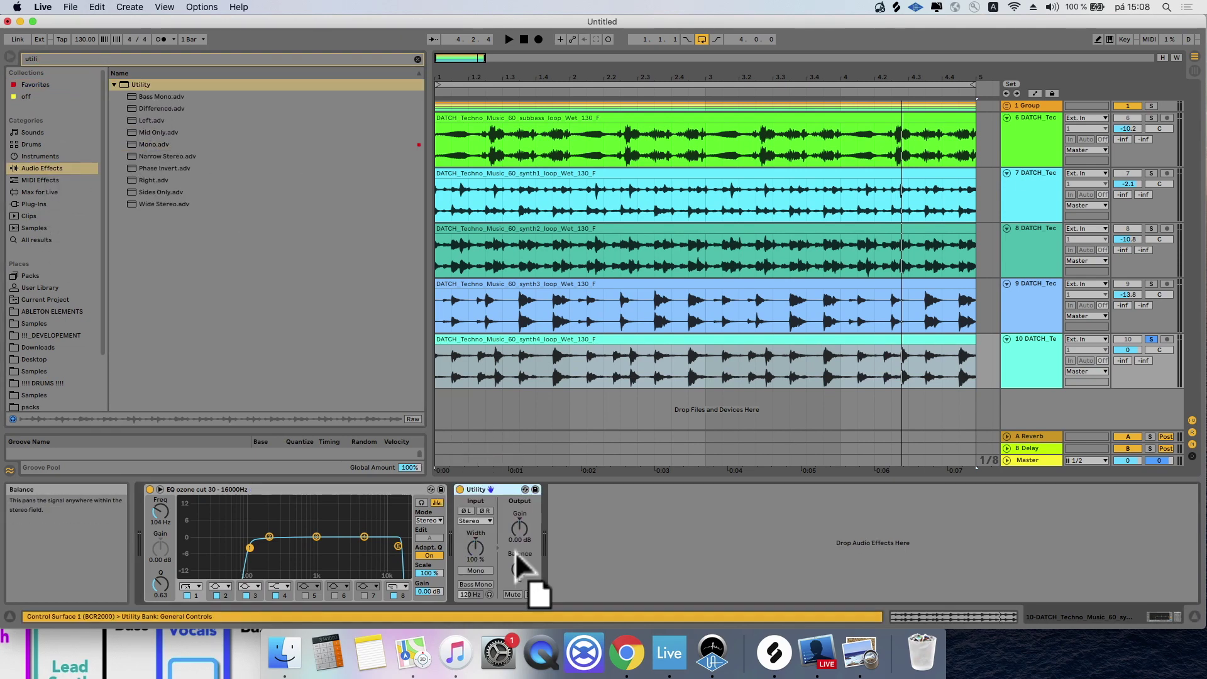
Step: Set the synth4 track's Utility width to 223% and its volume to -3.2 dB during playback
left_click(477, 545)
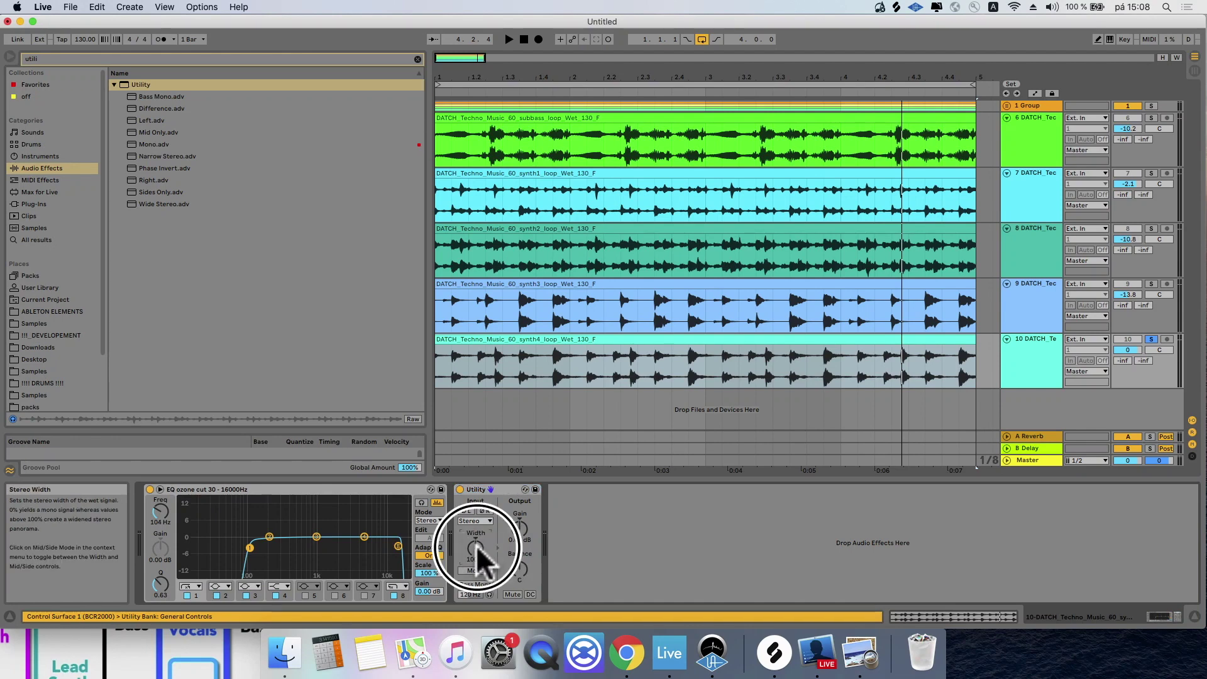
key("space")
left_click_drag(481, 546, 476, 547)
mouse_move(1125, 349)
left_mouse_down()
mouse_move(1138, 359)
mouse_move(1130, 345)
left_mouse_up()
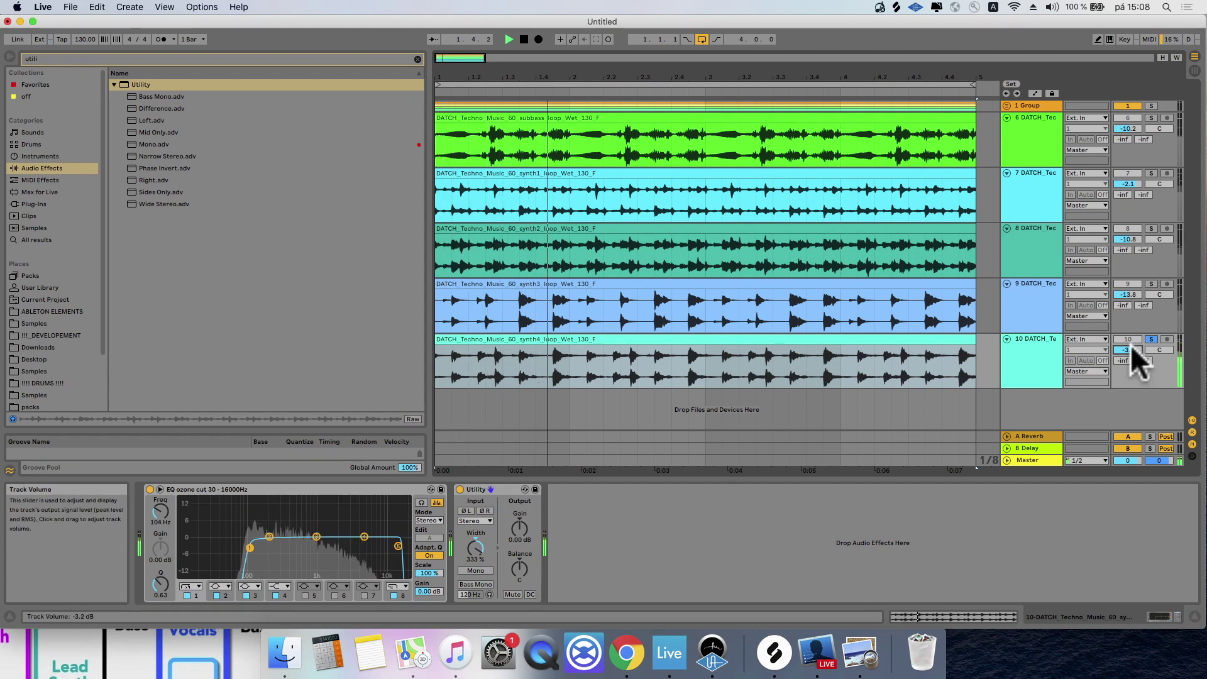
left_click_drag(476, 547, 484, 539)
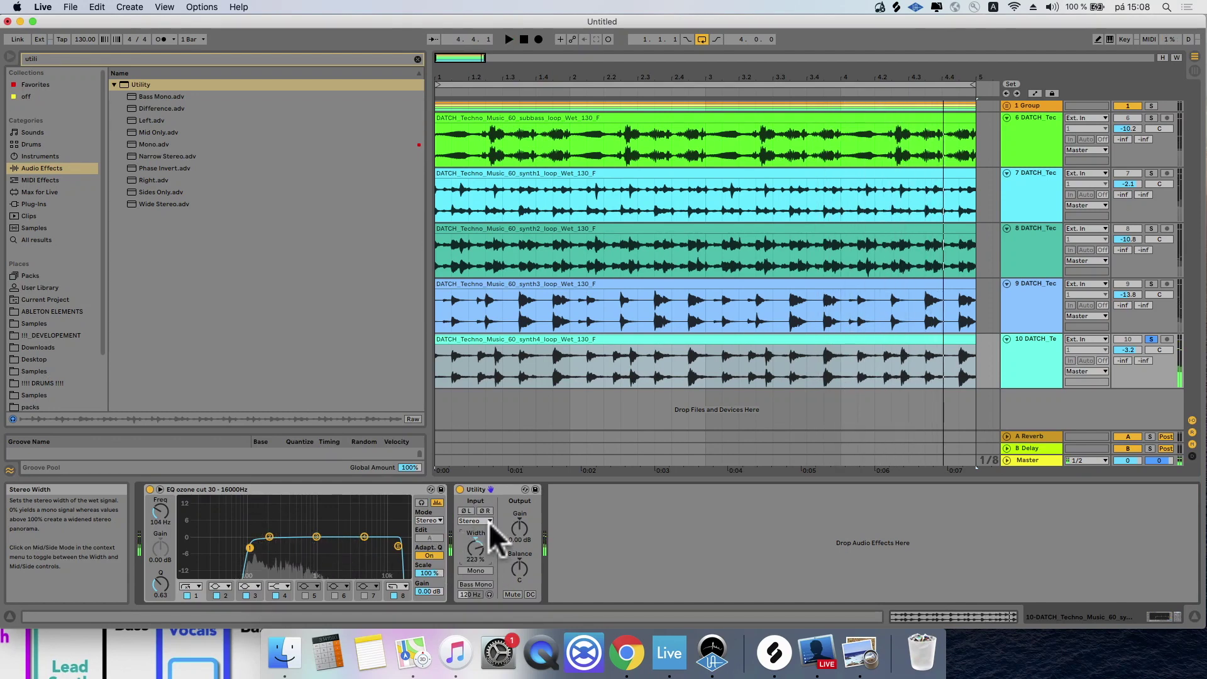
Step: Compare the synth4 sound in mono and in widened stereo using the Utility's Mono switch
key("space")
left_click(477, 570)
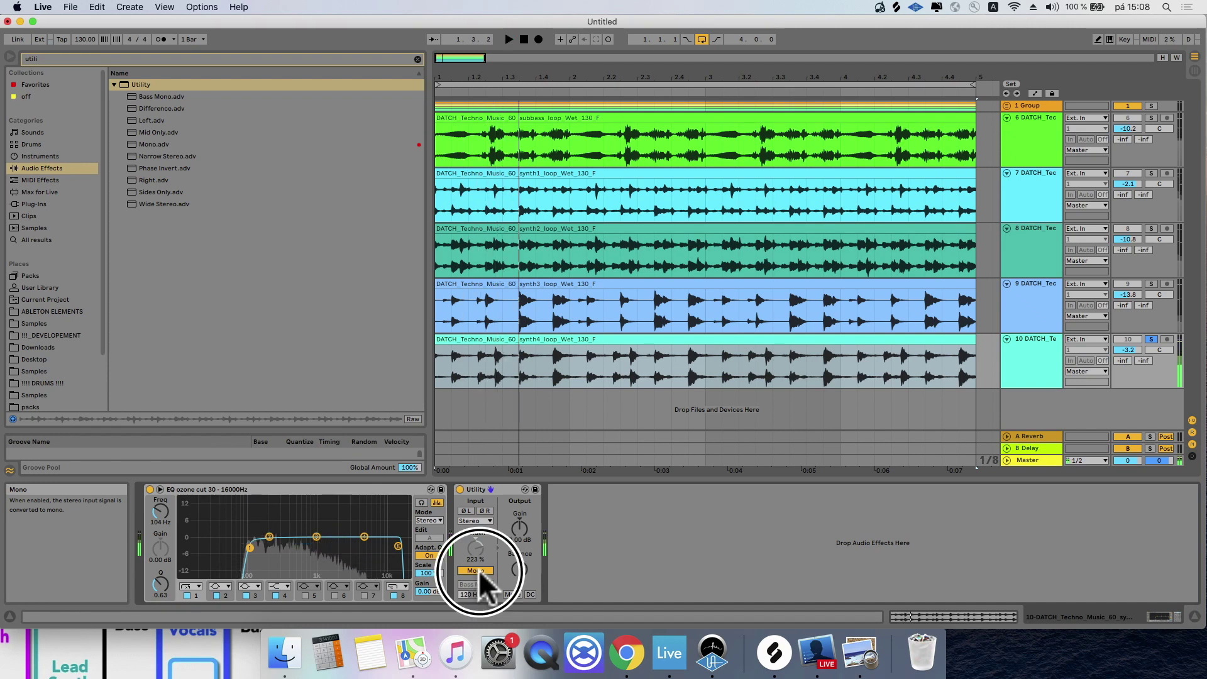
key("space")
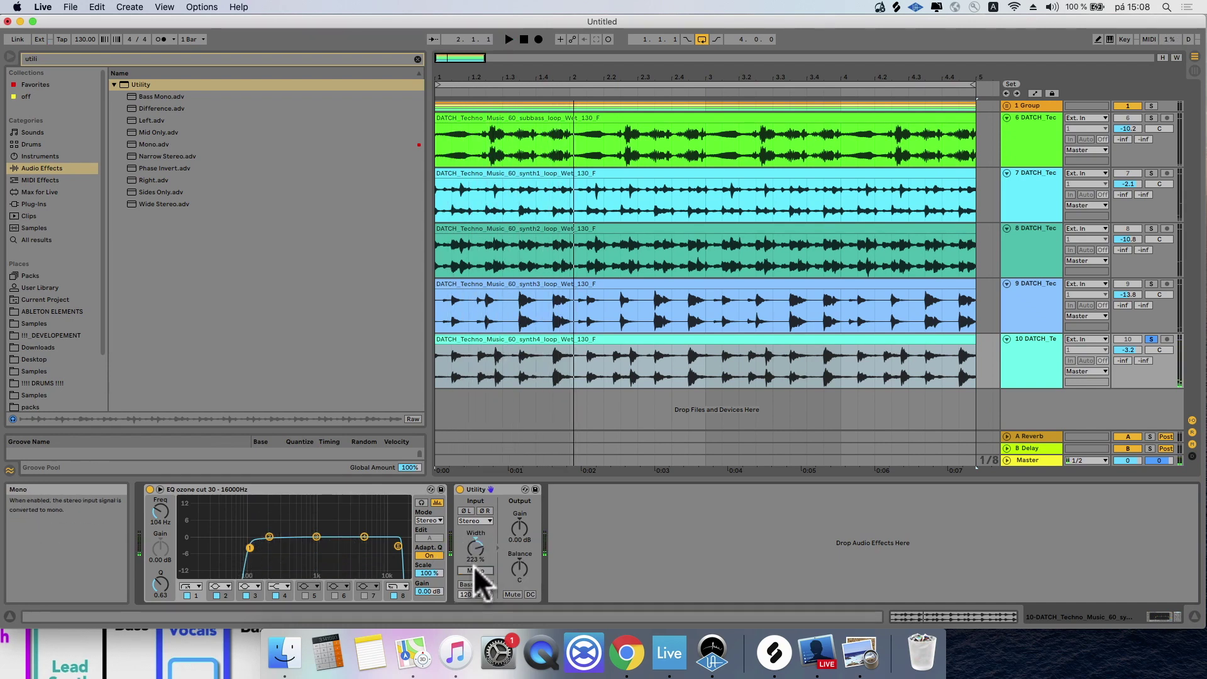
left_click(531, 321)
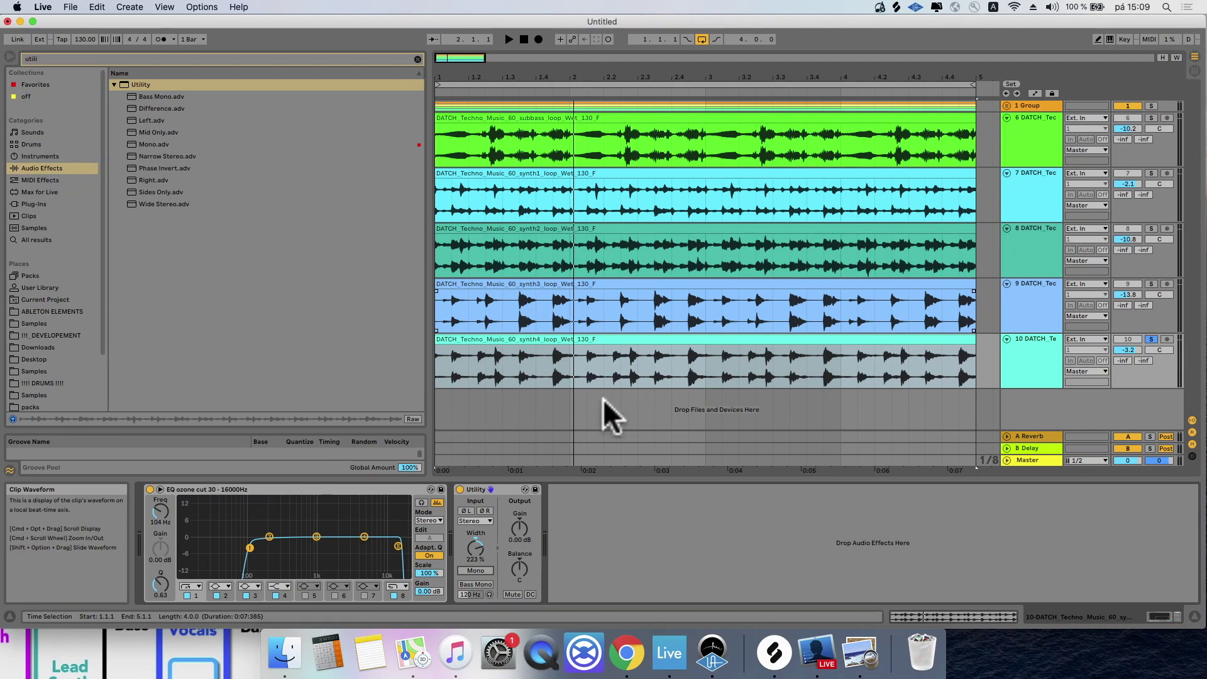
Step: Copy the EQ and Utility from the synth4 track to the synth3 track, solo synth3 and play it
left_click(505, 491)
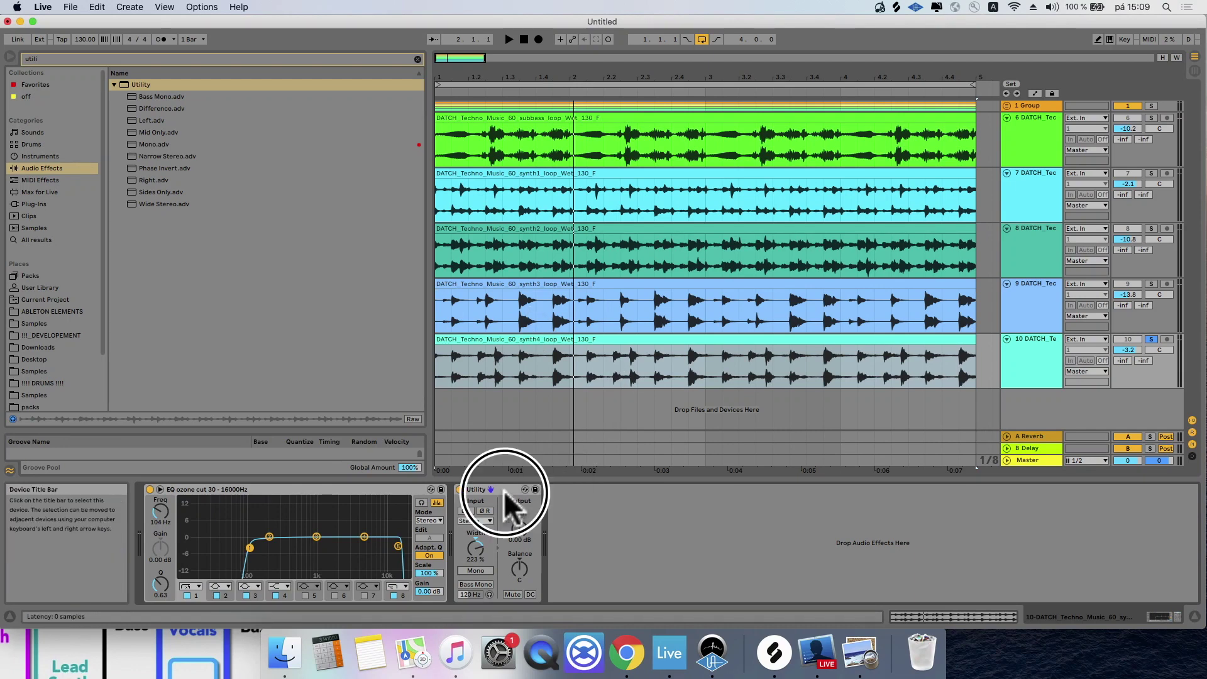
left_click(378, 487)
left_click(1012, 308)
left_click(606, 548)
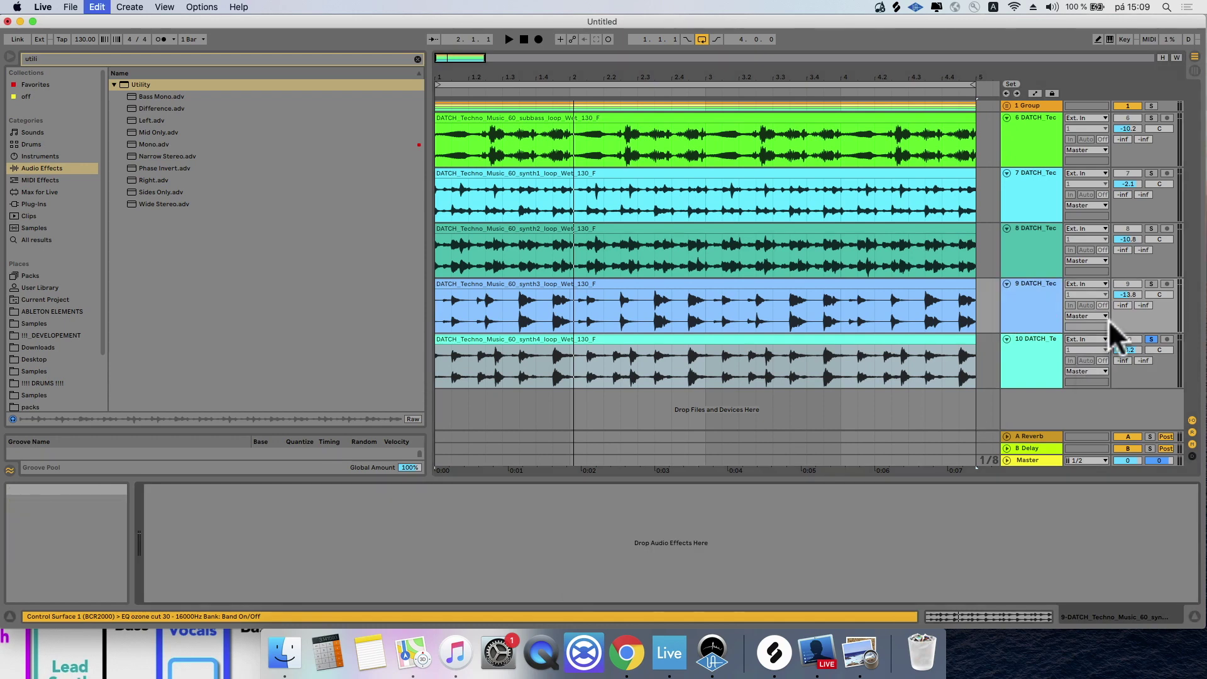
key("super+v")
left_click(1151, 284)
key("space")
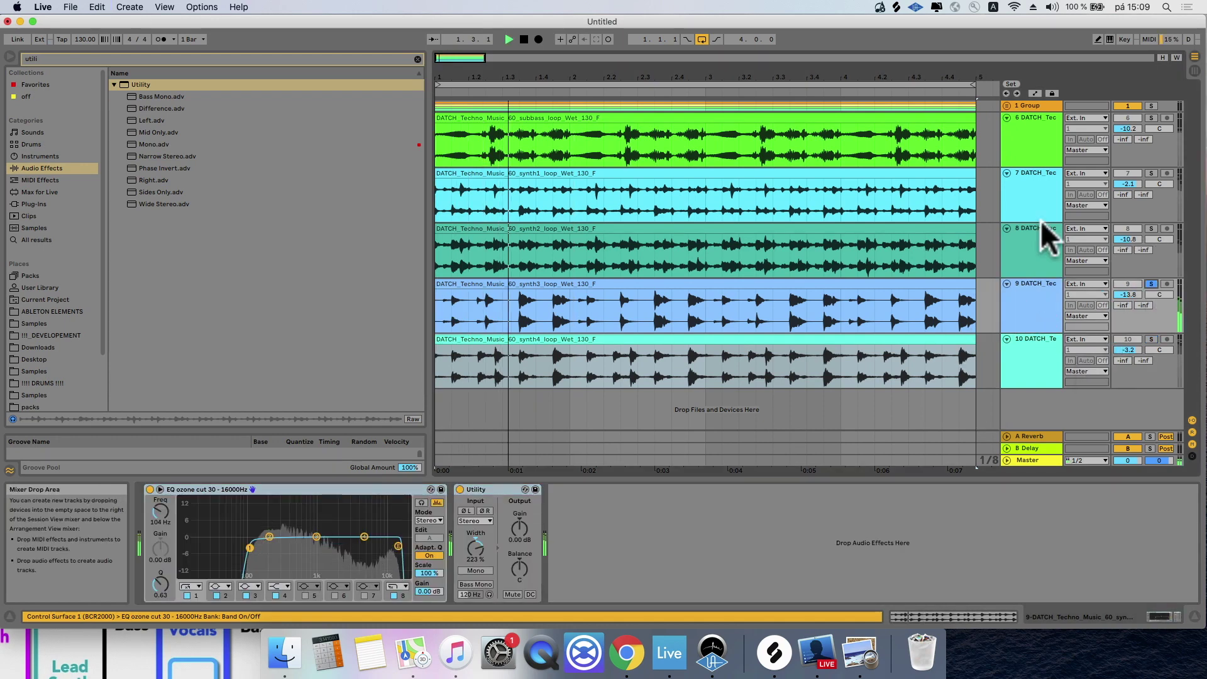
Step: Set the Utility width on the synth3 track to 182%
left_click(1050, 252)
left_click(1030, 284)
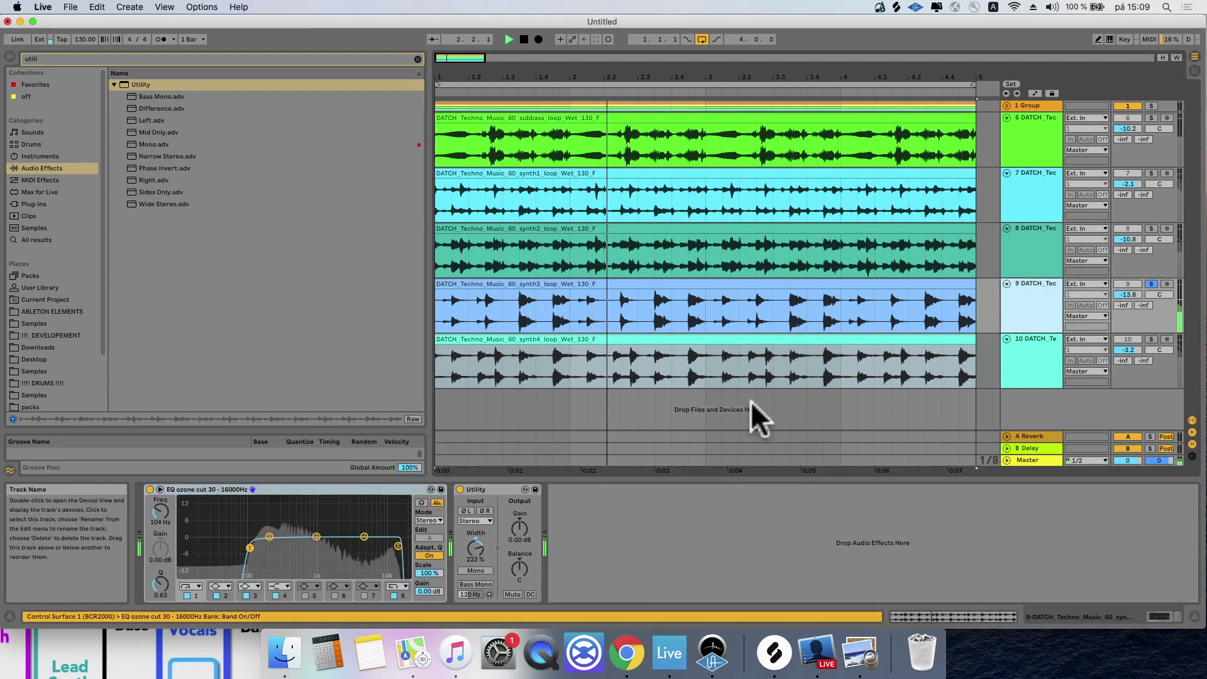
double_click(468, 542)
left_click_drag(475, 551, 475, 552)
Step: Solo the synth2 track, paste the EQ and Utility onto it and set the width to 123%
left_click(1073, 269)
left_click(1151, 229)
left_click(1020, 235)
left_click(489, 488)
key("super+v")
left_click_drag(475, 549, 479, 560)
key("space")
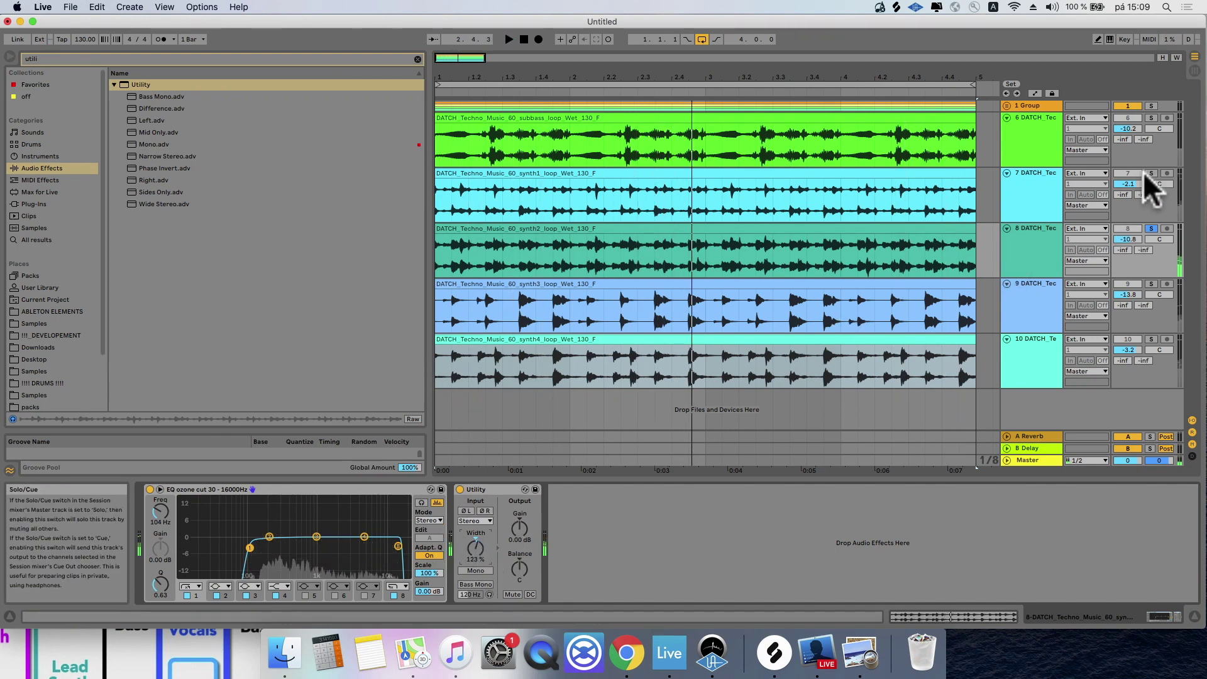
Step: Solo the synth1 track, paste the EQ and Utility, and set the width to 149% and the high cut to 18.2 kHz
left_click(1150, 173)
left_click(1045, 192)
key("super+v")
key("space")
mouse_move(476, 549)
left_mouse_down()
mouse_move(474, 529)
mouse_move(478, 548)
left_mouse_up()
mouse_move(398, 546)
left_mouse_down()
mouse_move(361, 550)
mouse_move(406, 557)
left_mouse_up()
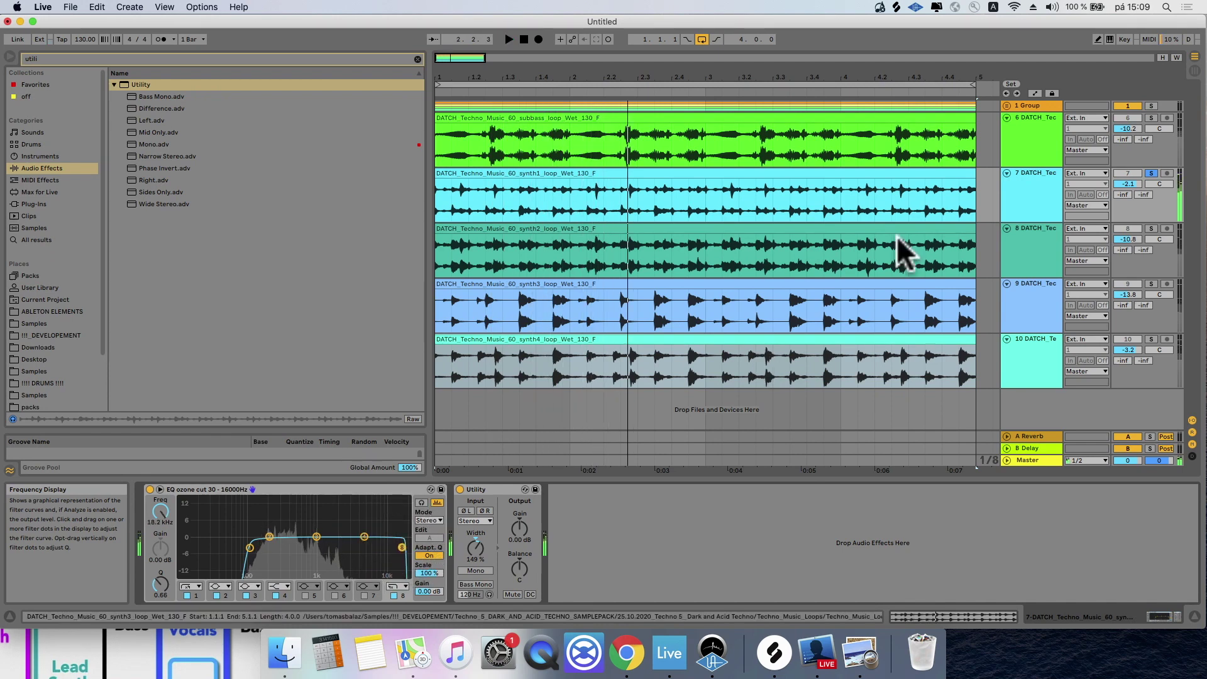
Step: Turn off the synth1 solo, select all tracks and play the full loop
left_click(1151, 173)
left_click(1019, 251)
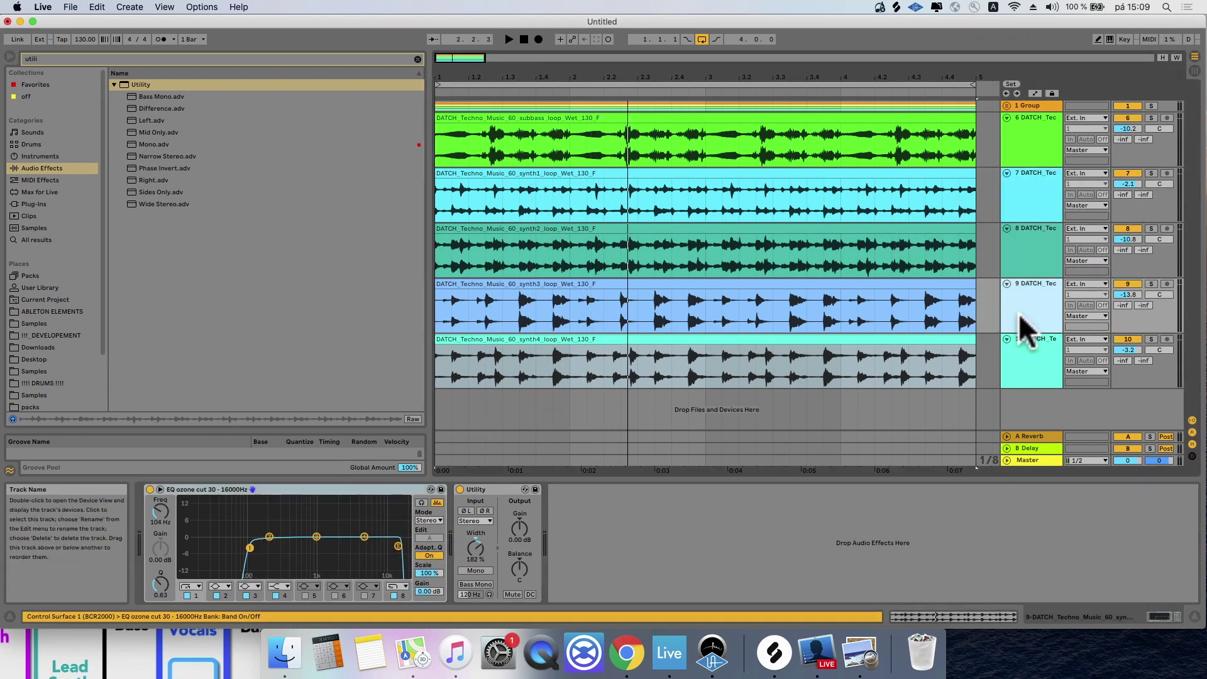
left_click(1031, 112)
left_click(1030, 105)
left_click(1033, 120)
key("super+a")
key("space")
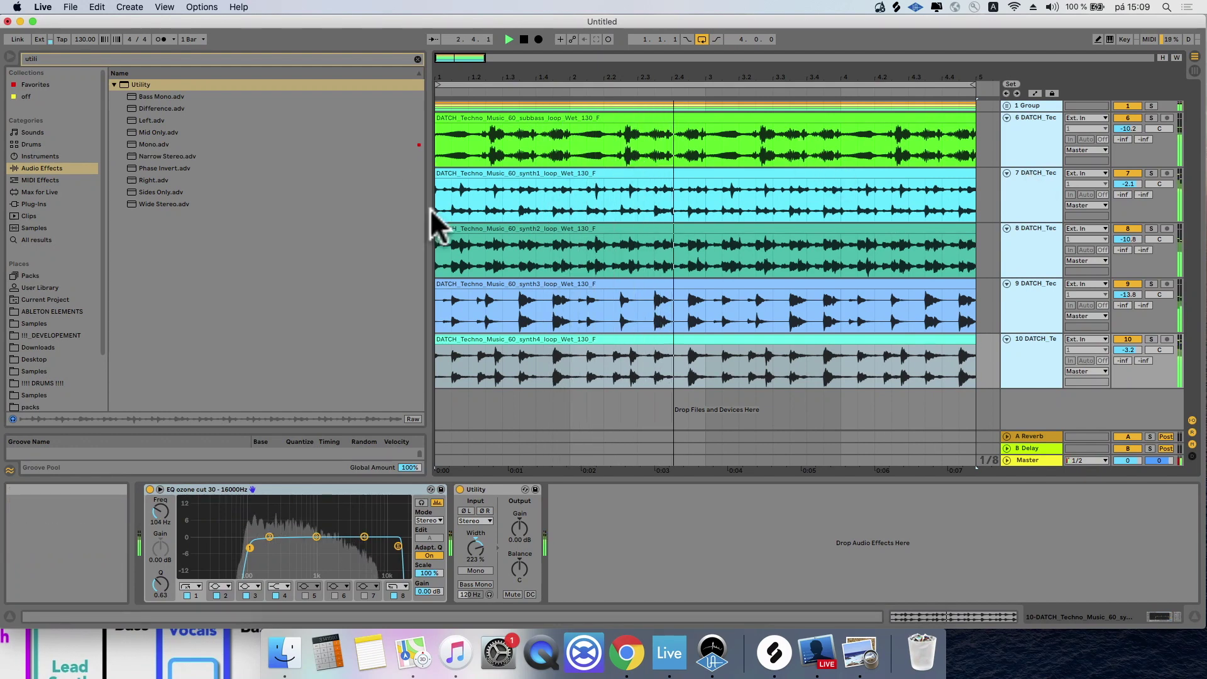
Step: Narrow the browser and select the Master track so that its device chain is shown
left_click_drag(430, 210, 344, 210)
left_click_drag(422, 72, 418, 76)
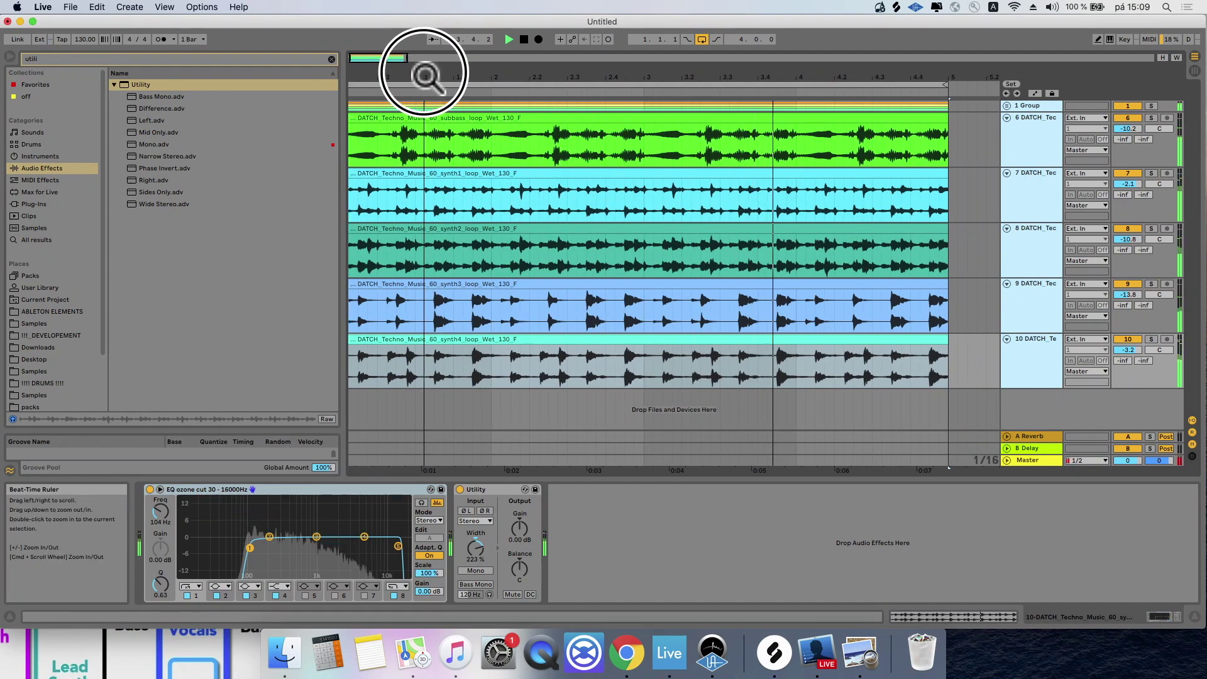
left_click(1036, 457)
left_click(39, 55)
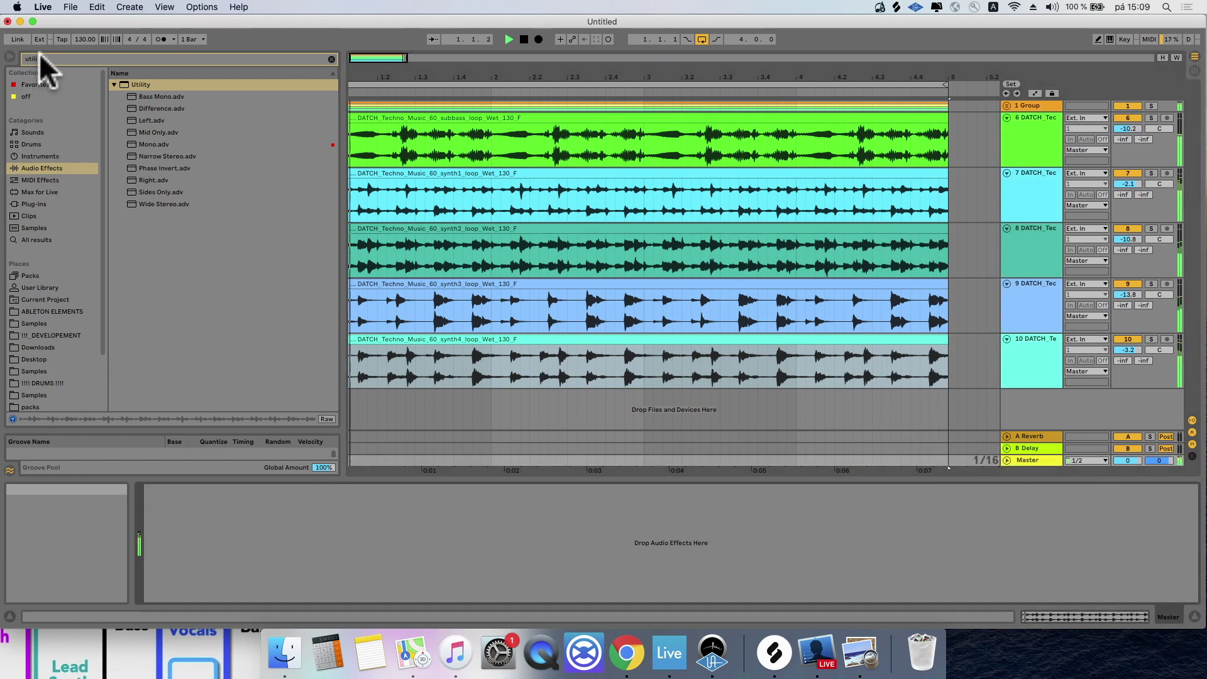
type("li")
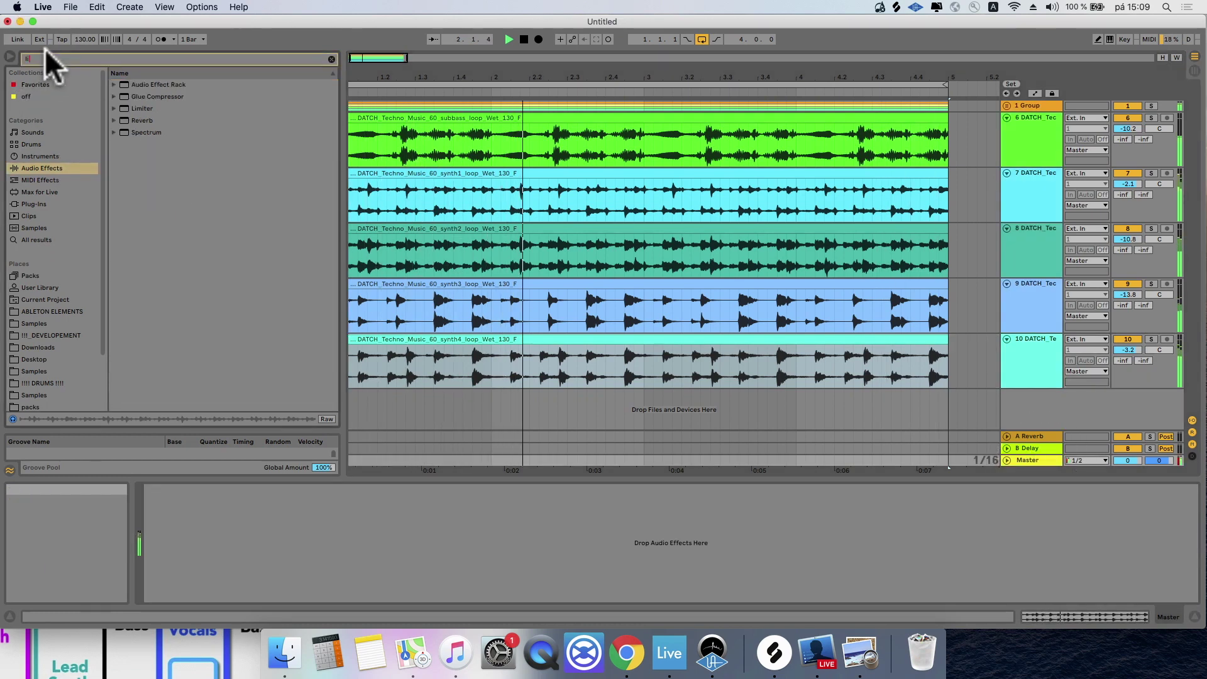
key("BackSpace")
key("BackSpace")
type("uti")
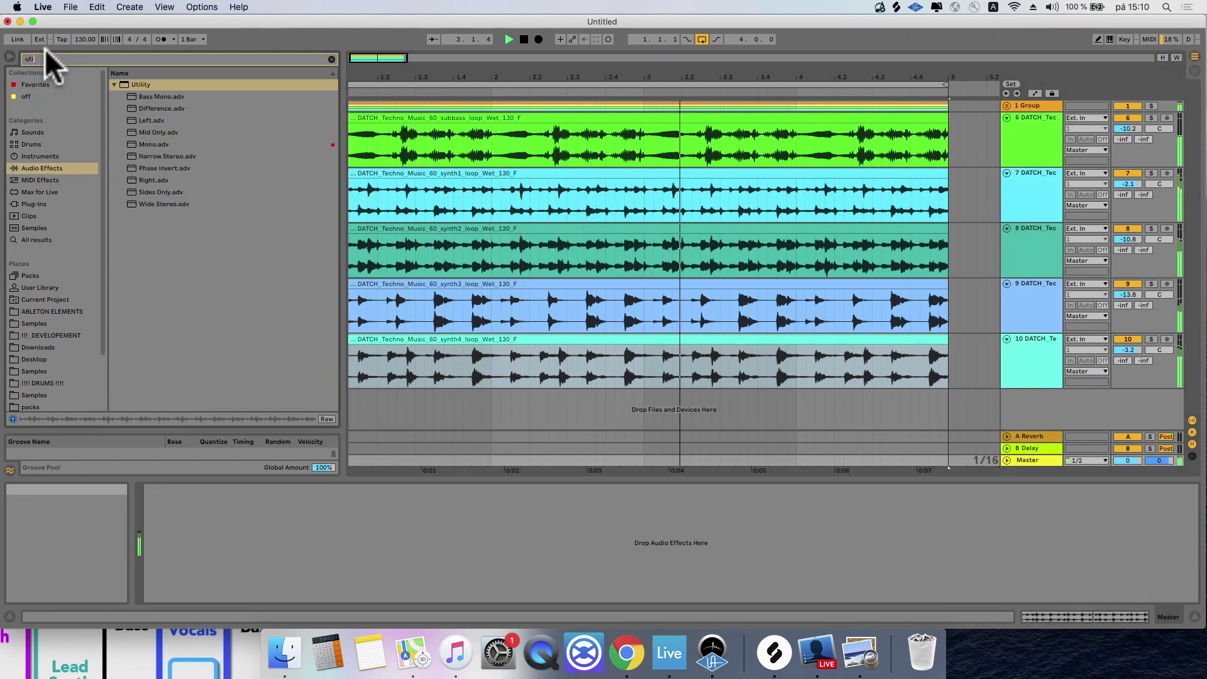
type("li")
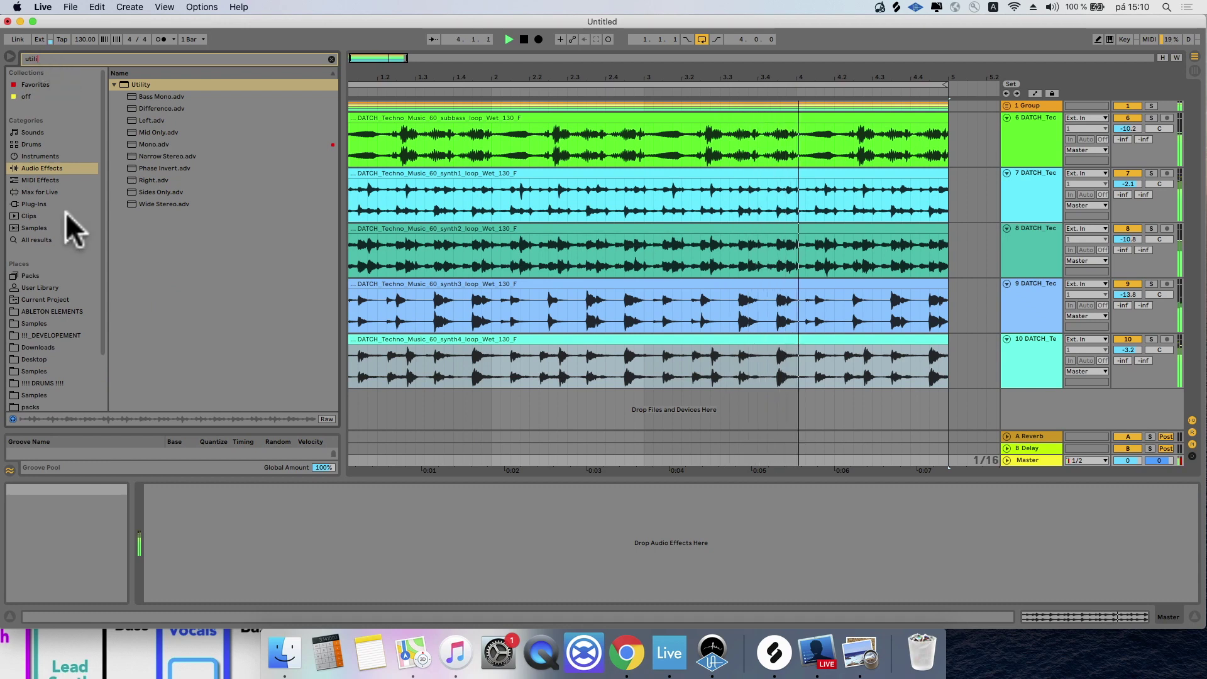
Step: Find the Limiter effect, add it to the Master track, and set its gain to 0.70 dB
left_click(42, 54)
type("limiter")
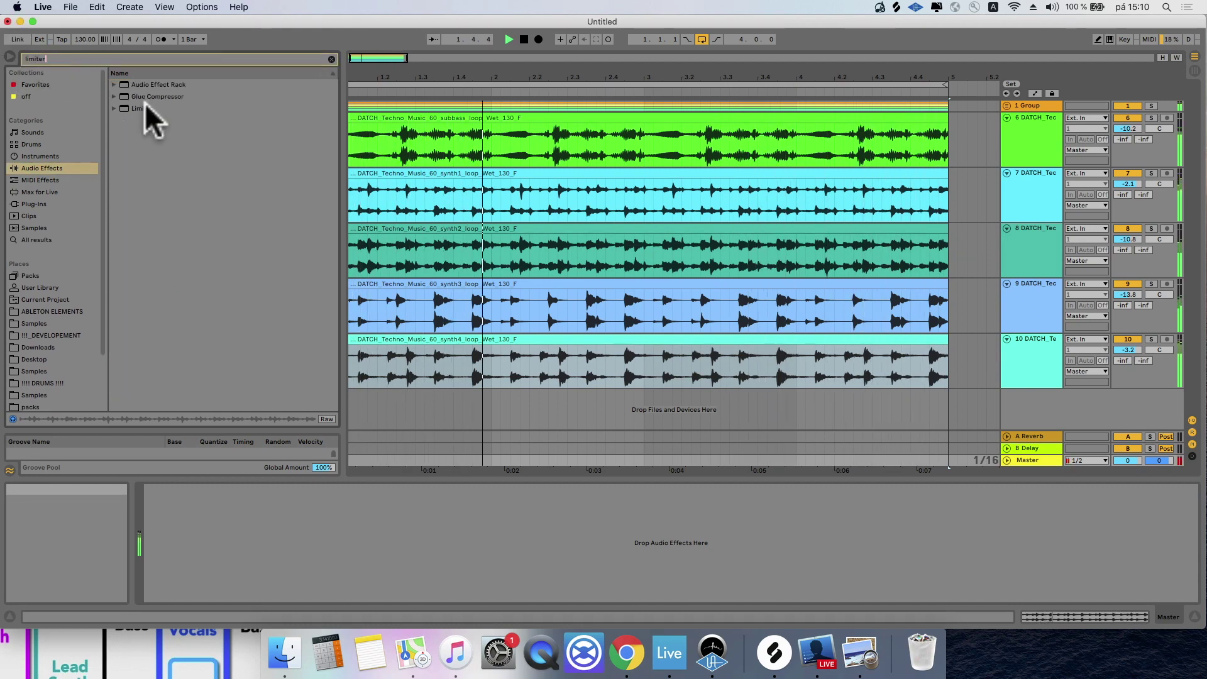
left_click_drag(144, 106, 202, 482)
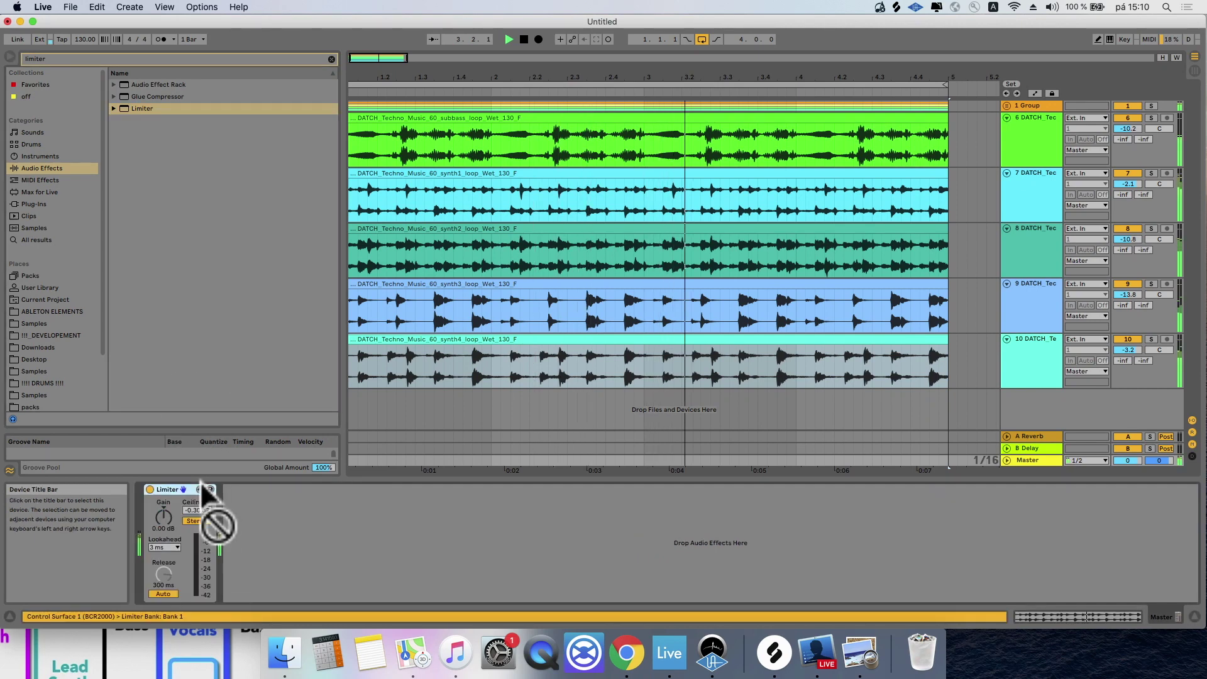
left_click(1041, 459)
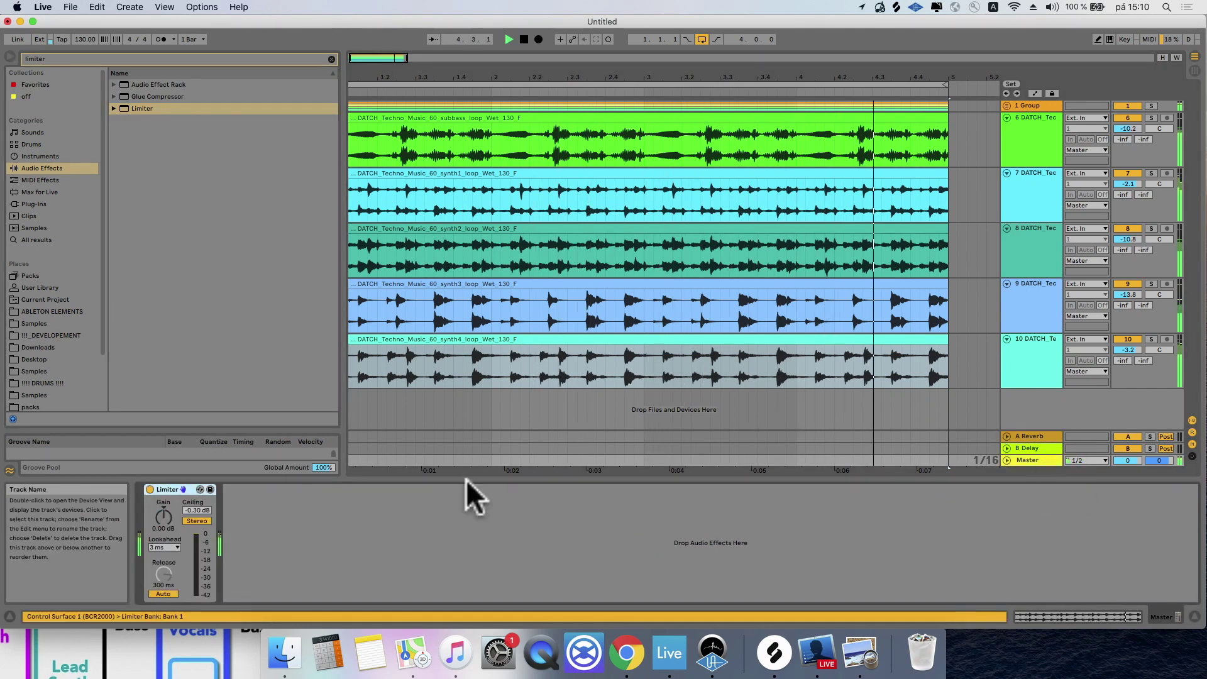
left_click_drag(167, 525, 170, 523)
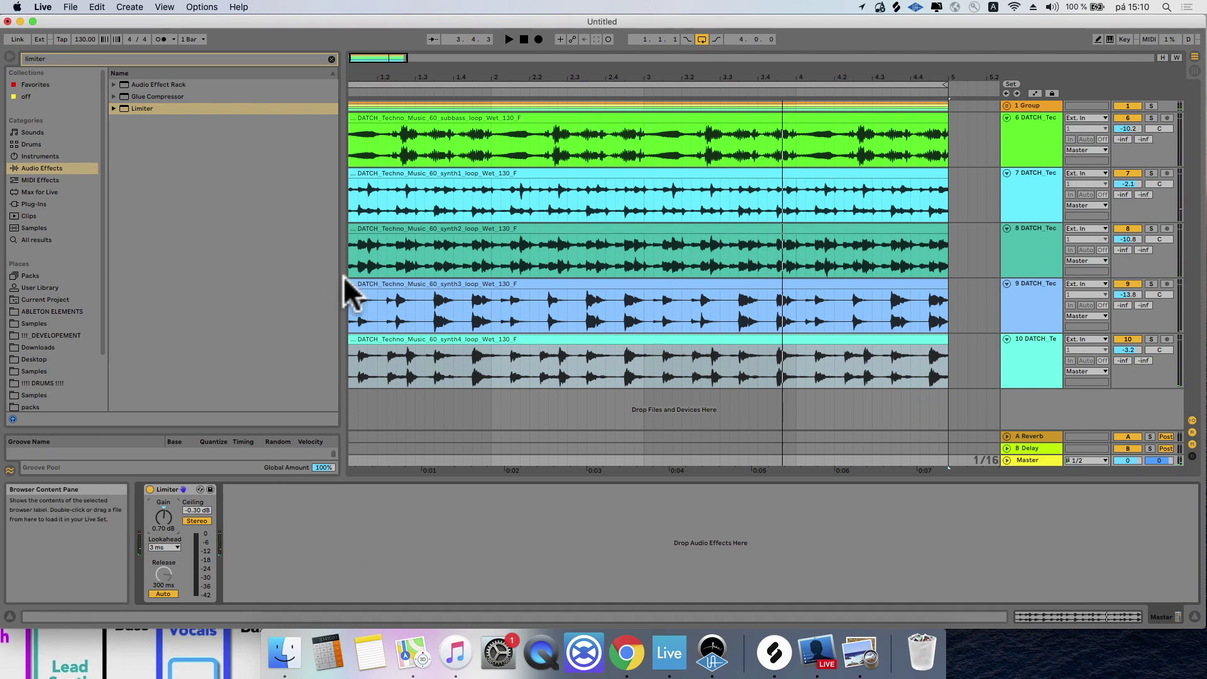
Step: Search the Favorites collection for "vitali" and add the UAD SPL Vitalizer MK2-T after the Utility on the synth2 track
left_click_drag(342, 274, 256, 270)
mouse_move(297, 77)
left_mouse_down()
mouse_move(310, 79)
mouse_move(300, 80)
left_mouse_up()
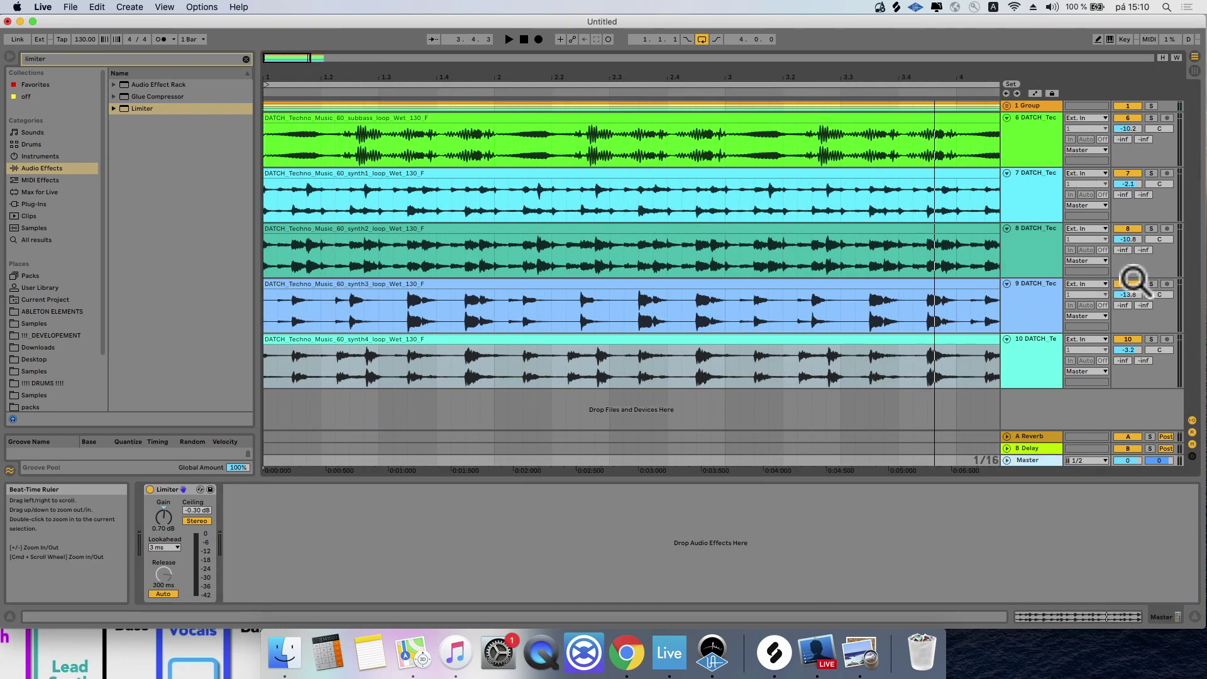
left_click(1047, 245)
left_click(94, 56)
key("BackSpace")
left_click(75, 85)
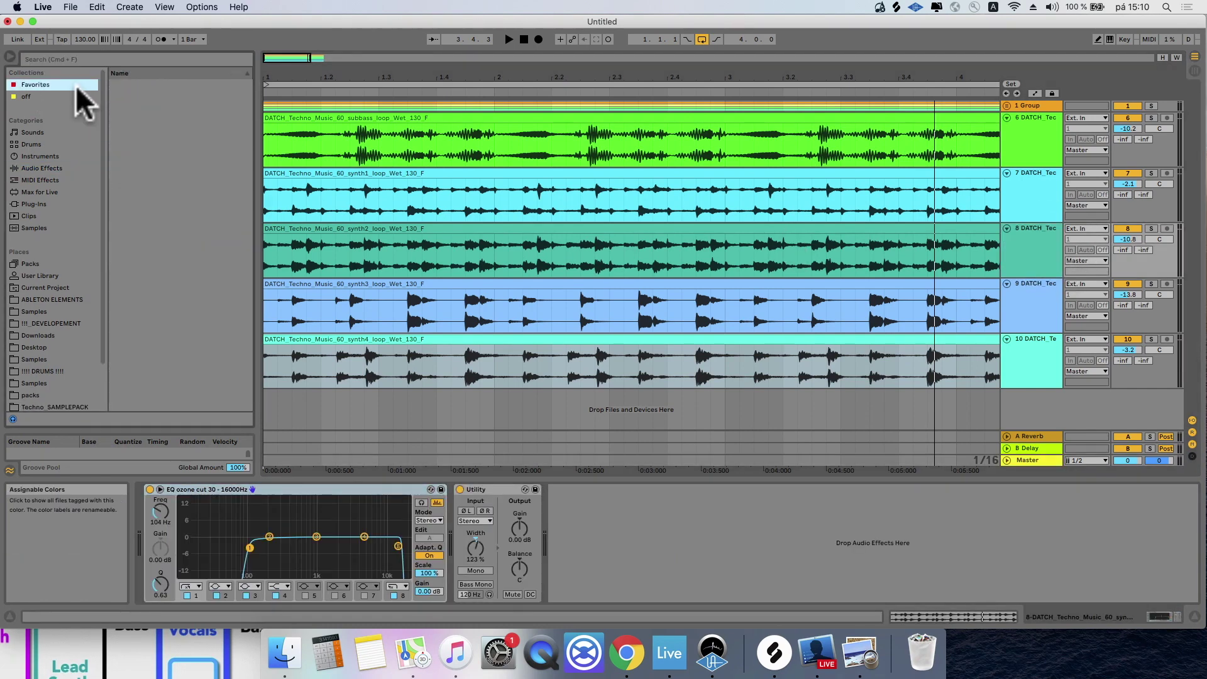
type("vitali")
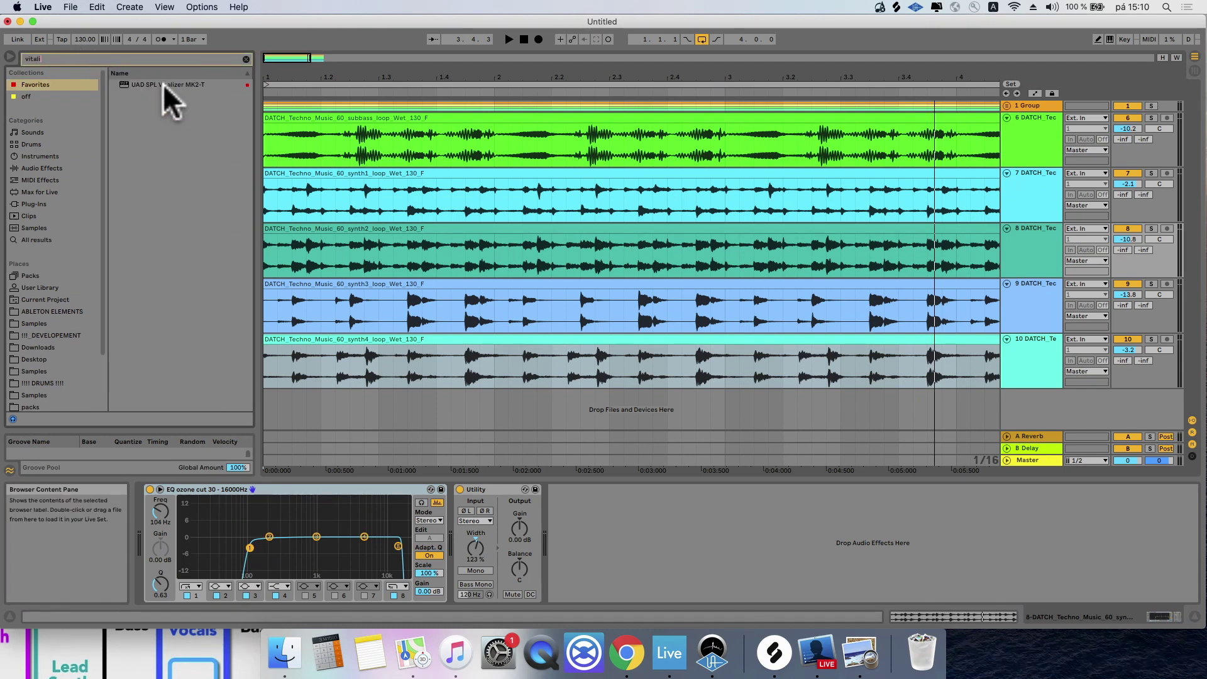
left_click_drag(163, 84, 605, 541)
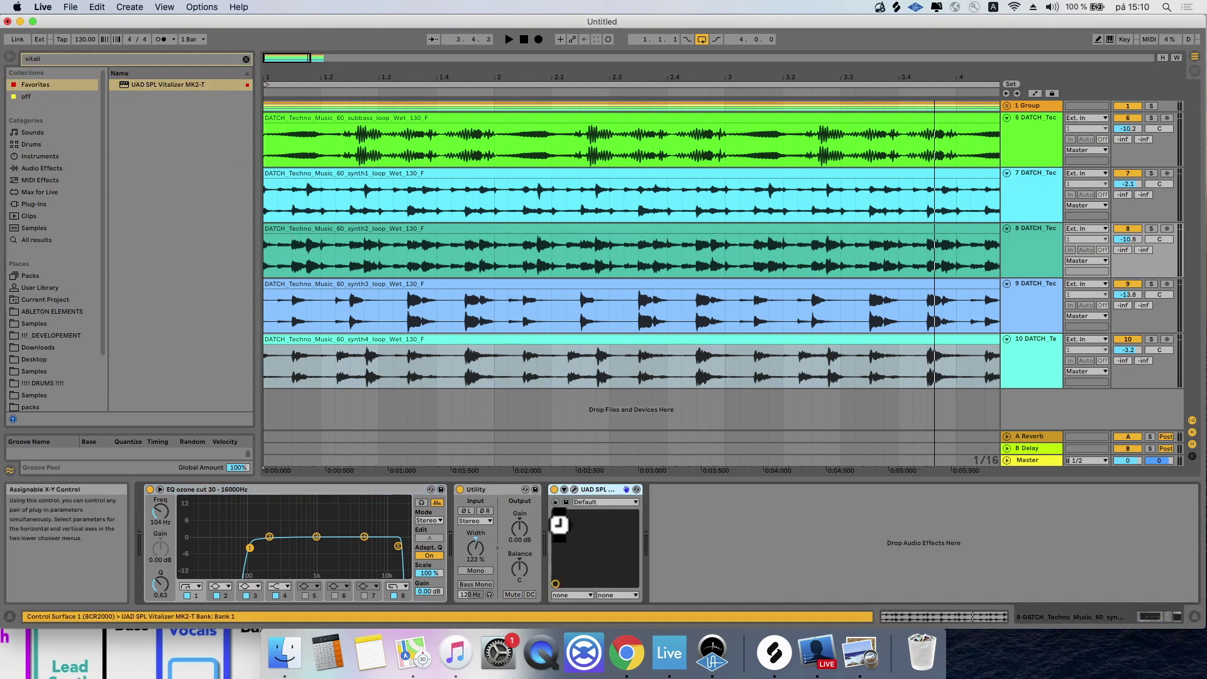
Step: Delete the Utility from the synth2 track and load the Vitalizer's Wide and Big Grand Piano preset
left_click(494, 489)
key("Delete")
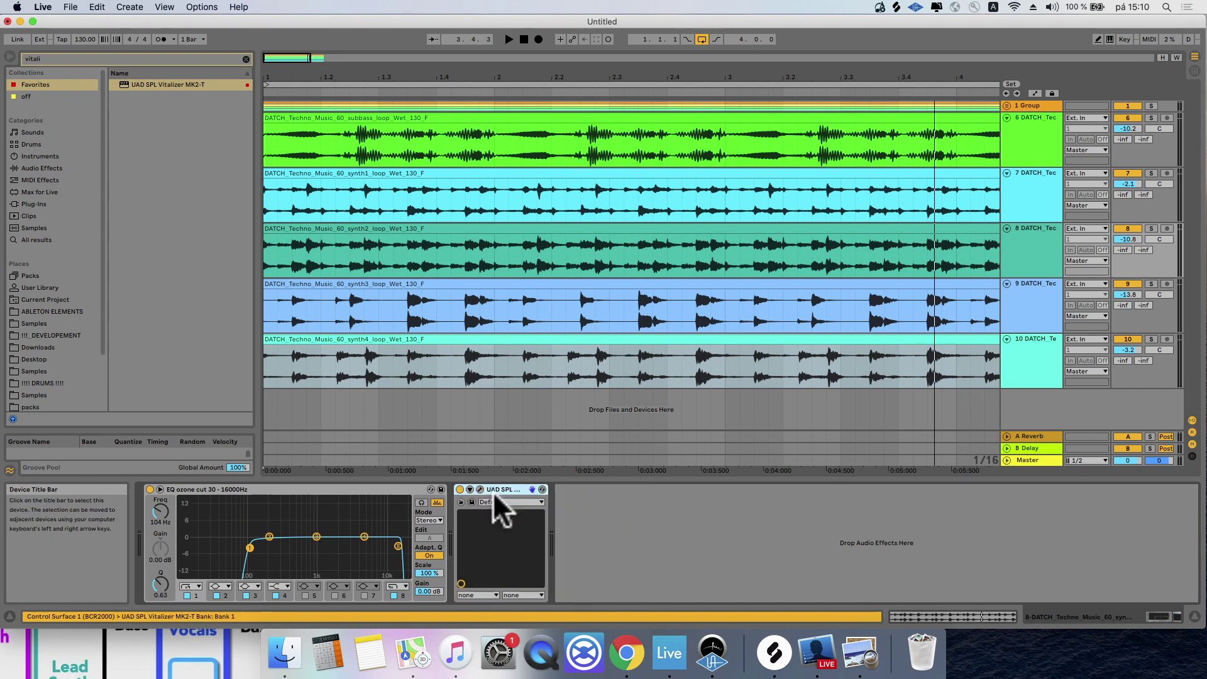
left_click(493, 501)
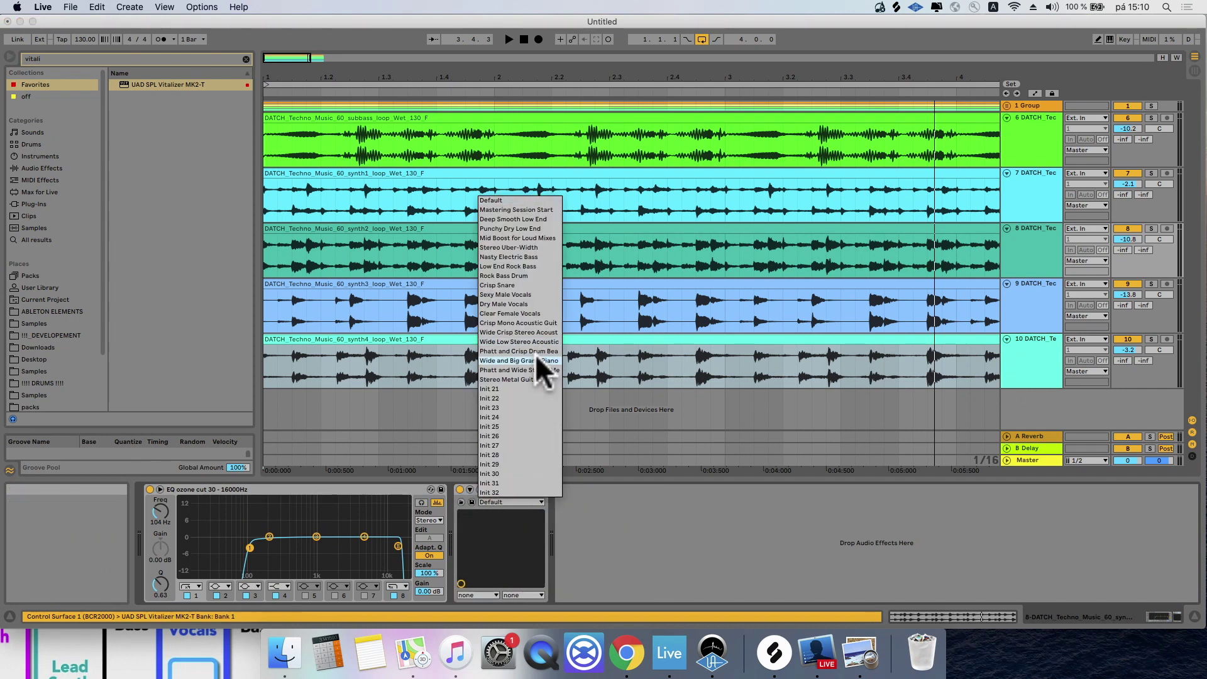
left_click(534, 354)
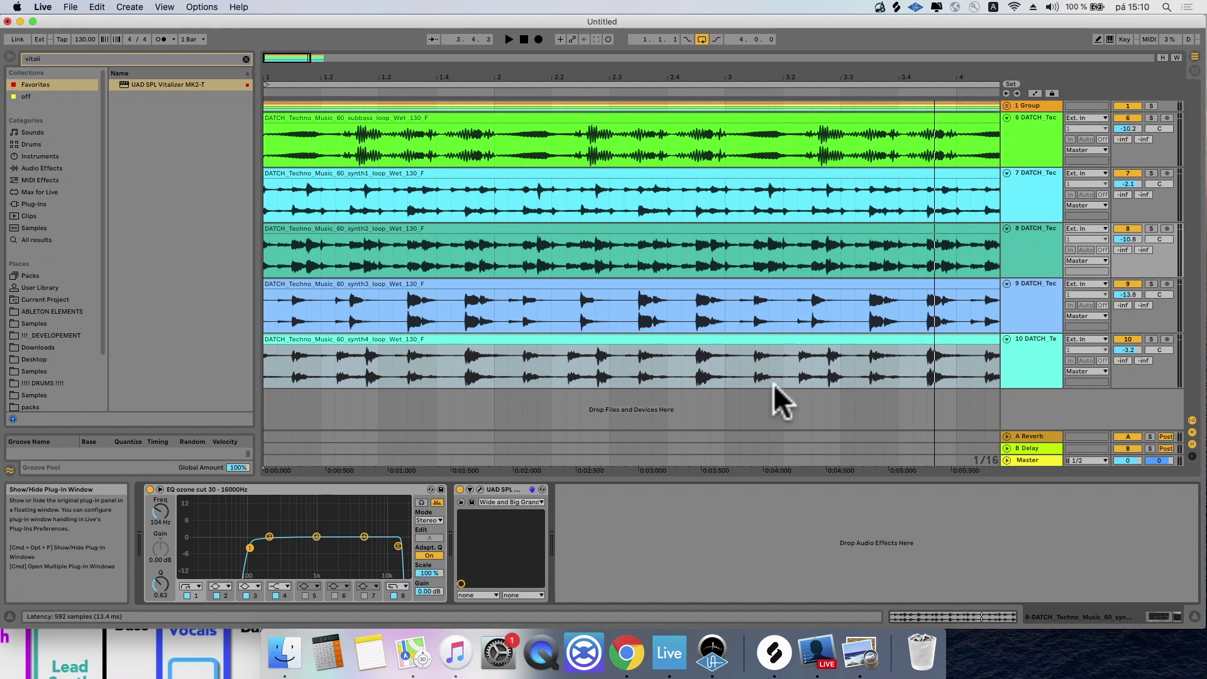
Step: Play the loop with synth2 soloed, turn up the Vitalizer's Stereo Expander and adjust its Output level
key("space")
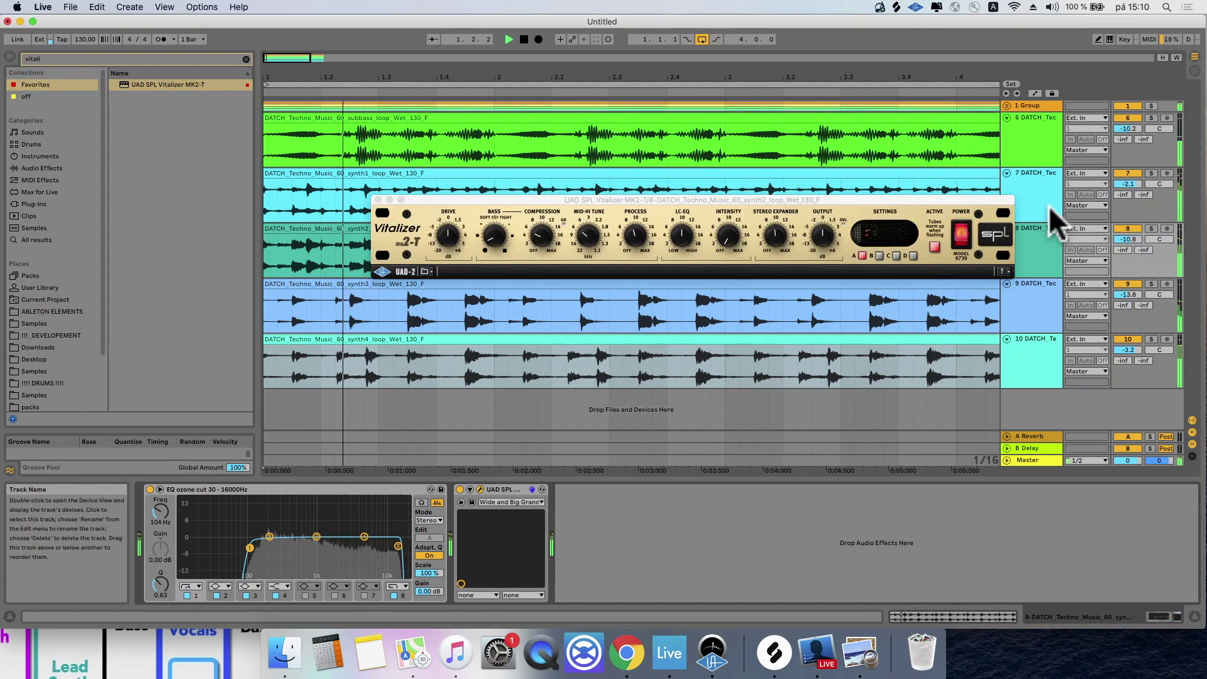
left_click(1043, 229)
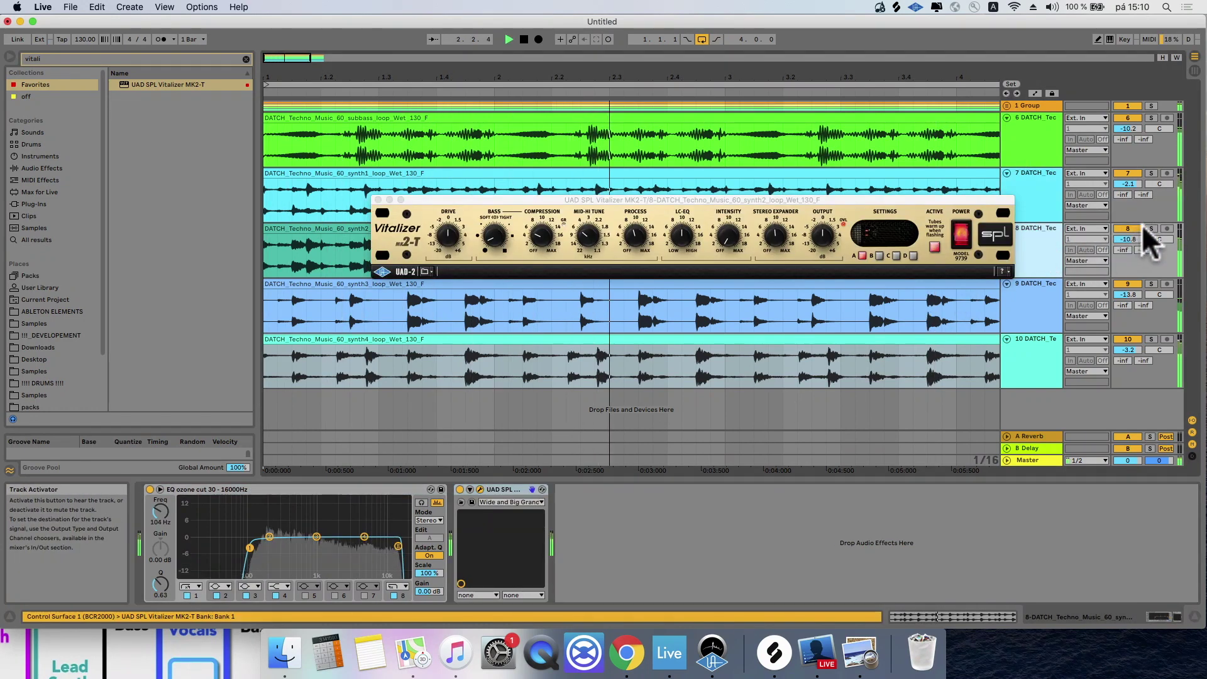
left_click(1148, 227)
left_click(779, 238)
left_click_drag(779, 237, 782, 206)
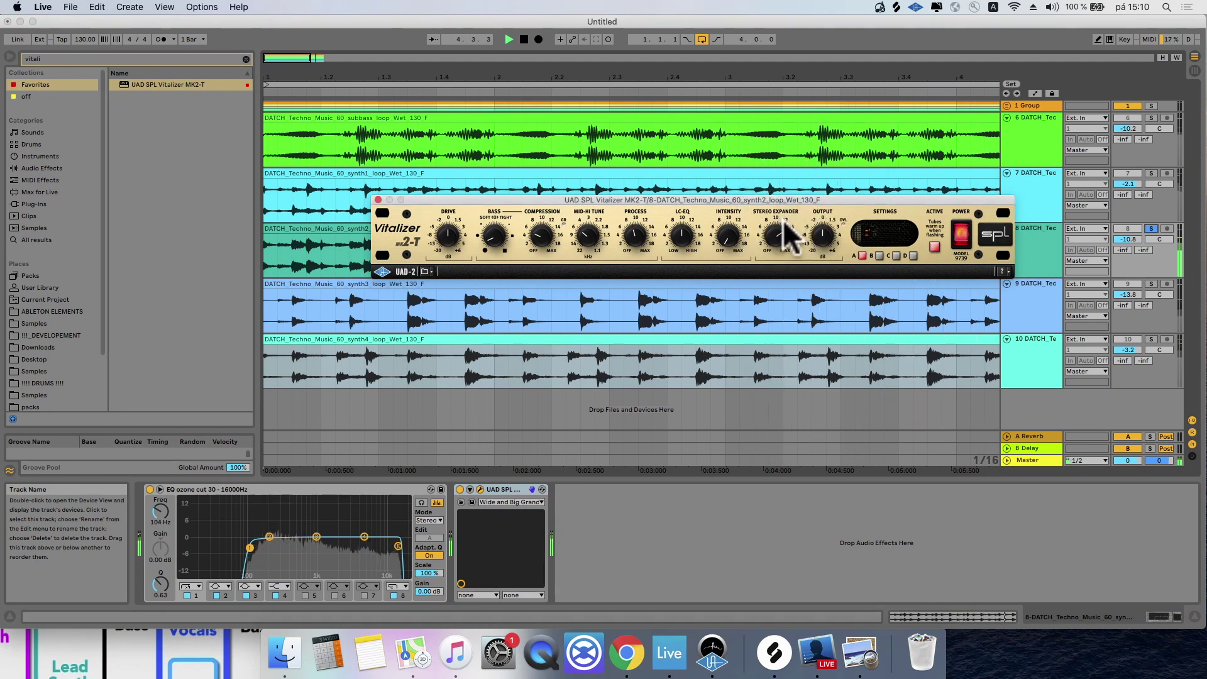
left_click_drag(825, 254, 823, 252)
Step: Lower the synth2 clip's gain to -3.83 dB, return to the track's device chain and stop playback
left_click(350, 247)
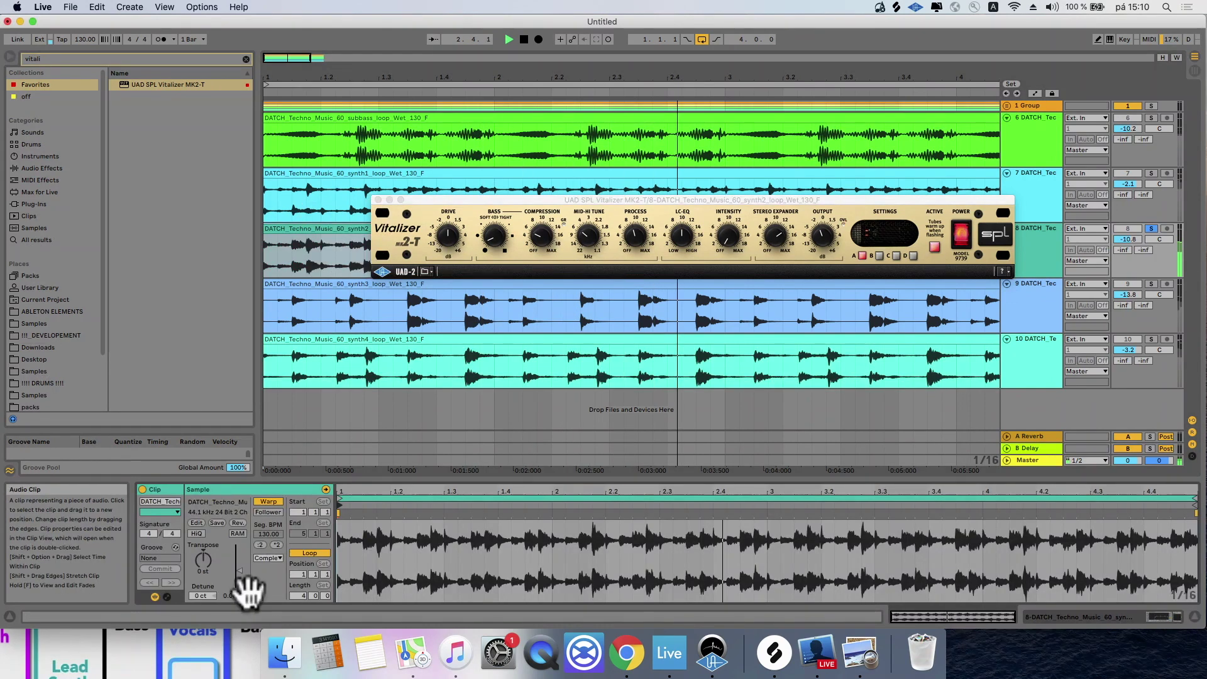
left_click_drag(238, 570, 237, 574)
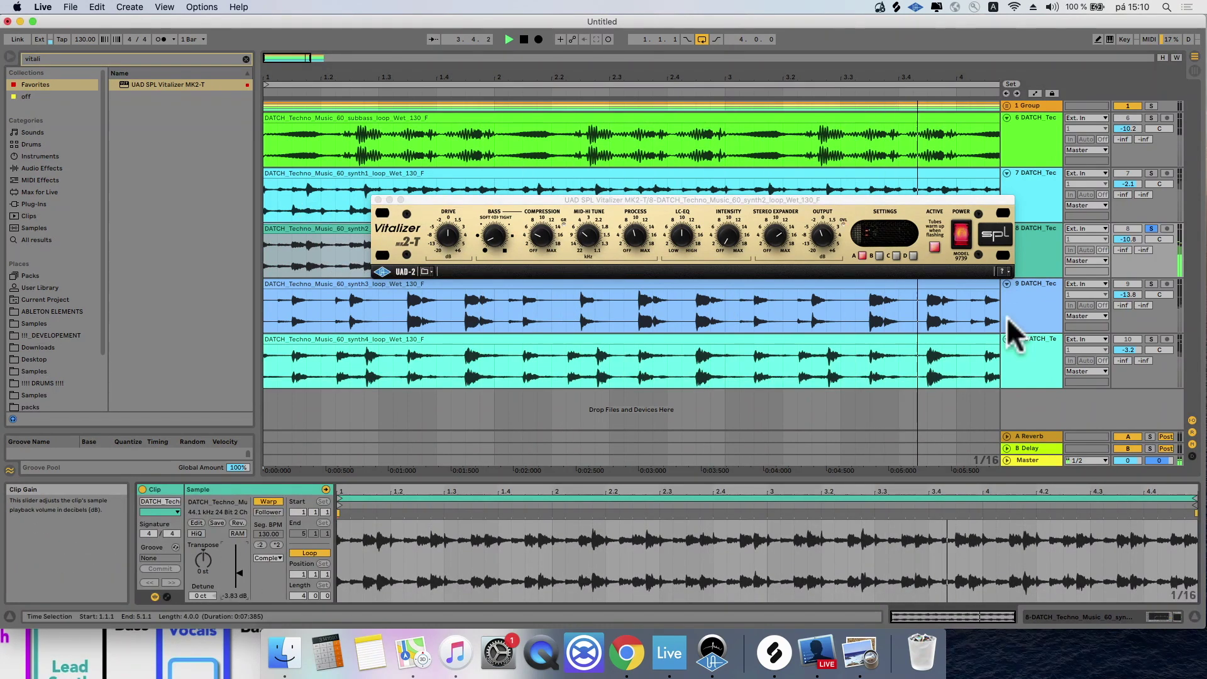
double_click(1041, 236)
key("space")
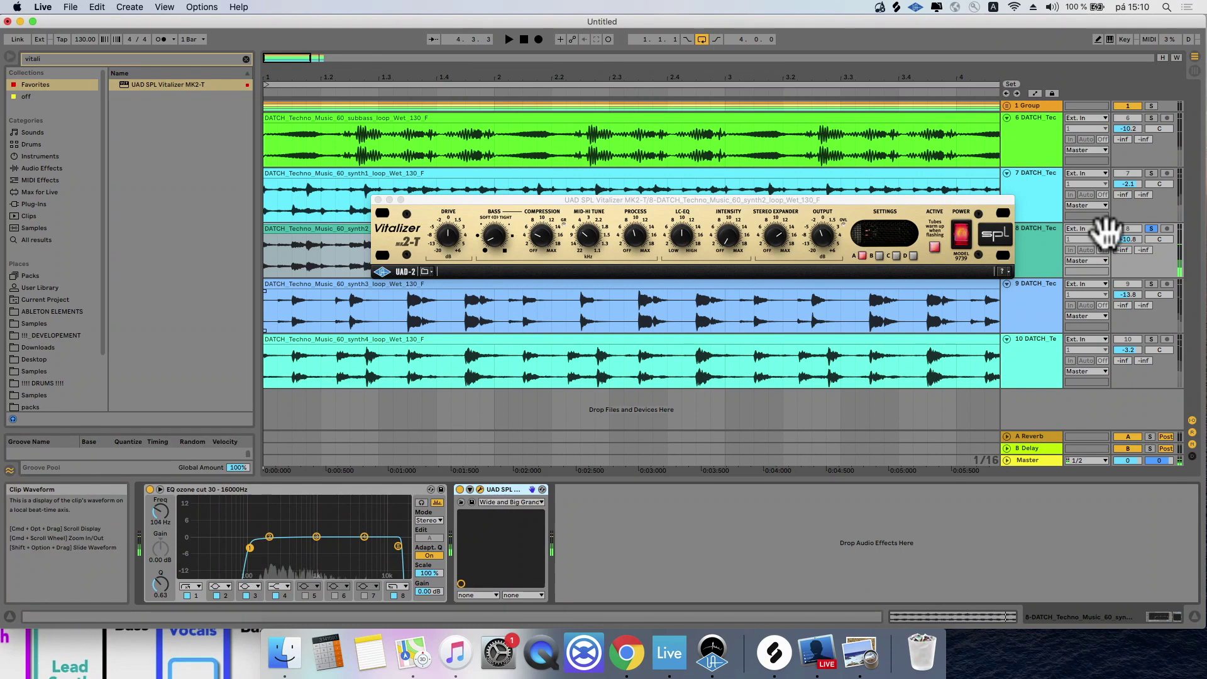
Step: Copy the Vitalizer from synth2 to the synth4 track and delete the Utility there
mouse_move(492, 489)
left_mouse_down()
mouse_move(1033, 365)
mouse_move(1024, 358)
mouse_move(722, 519)
mouse_move(433, 496)
mouse_move(484, 487)
left_mouse_up()
left_click(486, 491)
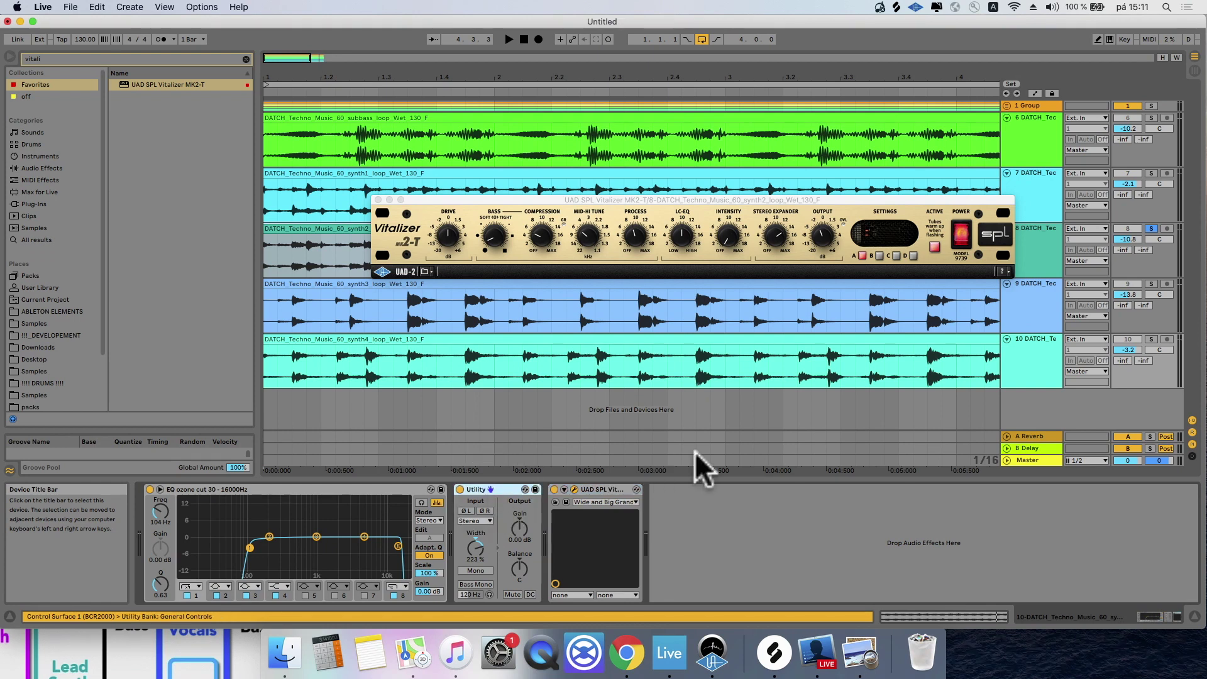
key("Delete")
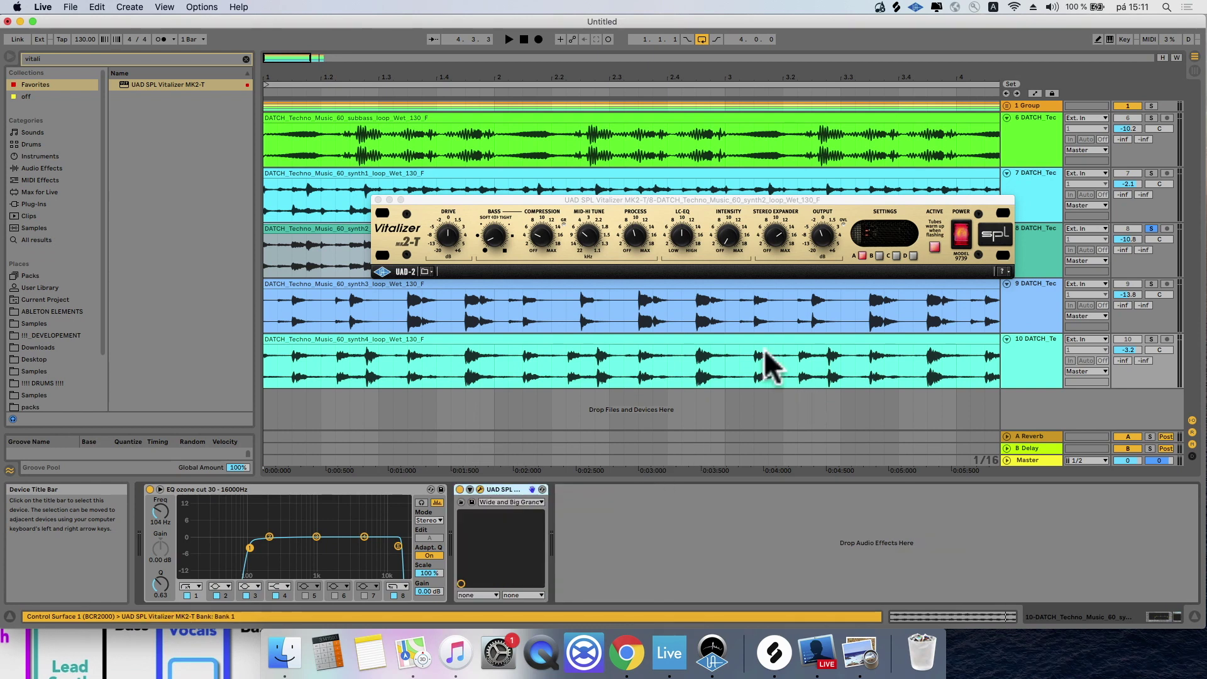
left_click(515, 338)
left_click(1034, 352)
Step: Solo the synth4 track, play it, and turn up the Stereo Expander in the open Vitalizer window
left_click(1148, 340)
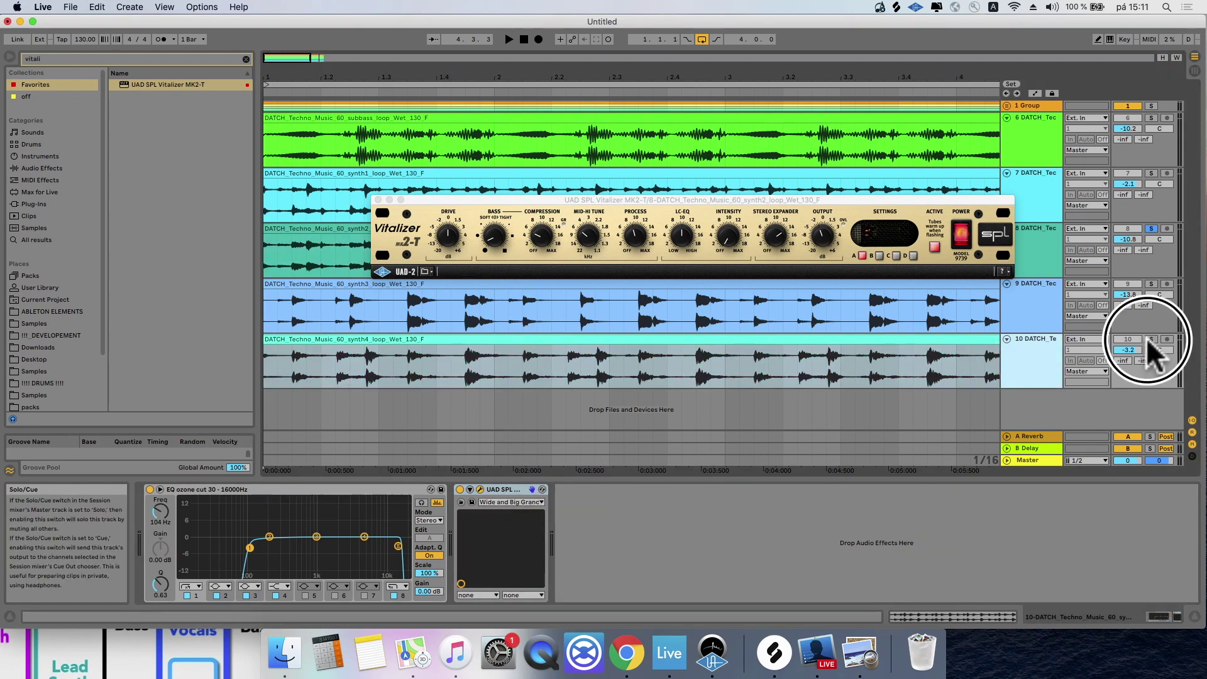
key("space")
left_click_drag(780, 238, 781, 212)
left_click(819, 226)
left_click_drag(775, 254, 773, 261)
Step: Shape synth4's EQ by reducing the lows and boosting band 3 by 3.35 dB at 1.98 kHz, and turn off its solo
left_click_drag(269, 536, 243, 545)
left_click_drag(316, 536, 336, 528)
left_click(1151, 339)
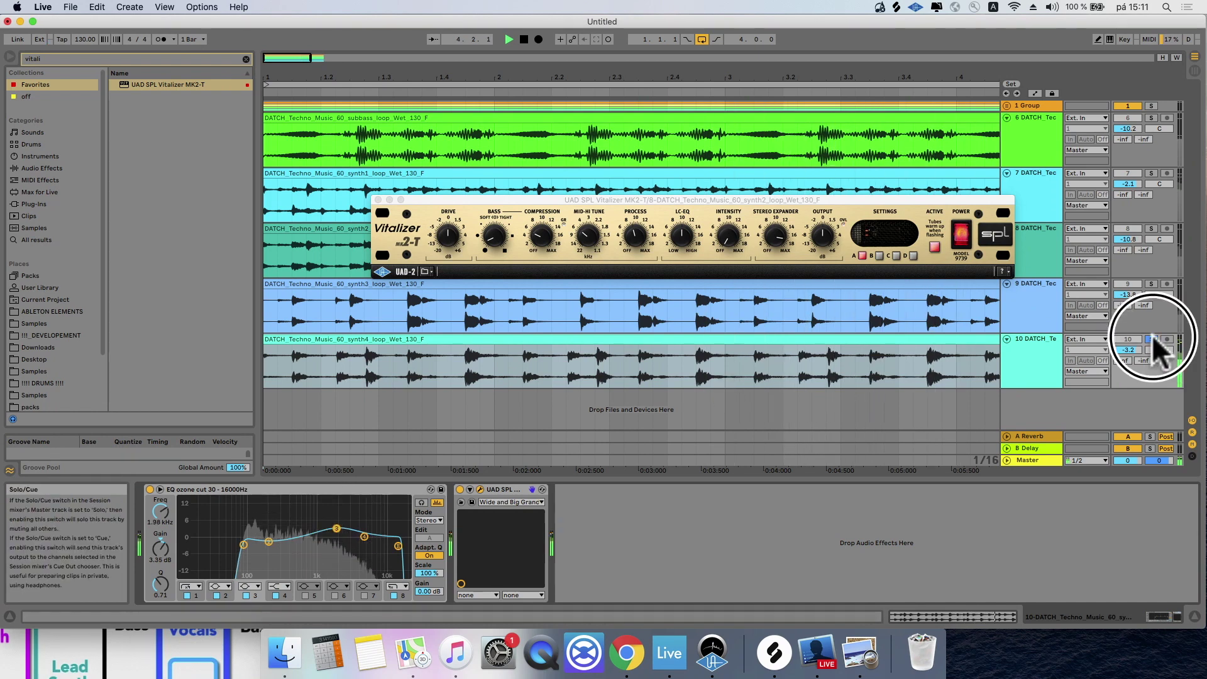
Step: Select the synth1, synth2 and synth3 tracks and lower their volumes together to -17.9, -26.6 and -29.6 dB, keeping them active
left_click(1053, 296)
left_click(1119, 171, "shift")
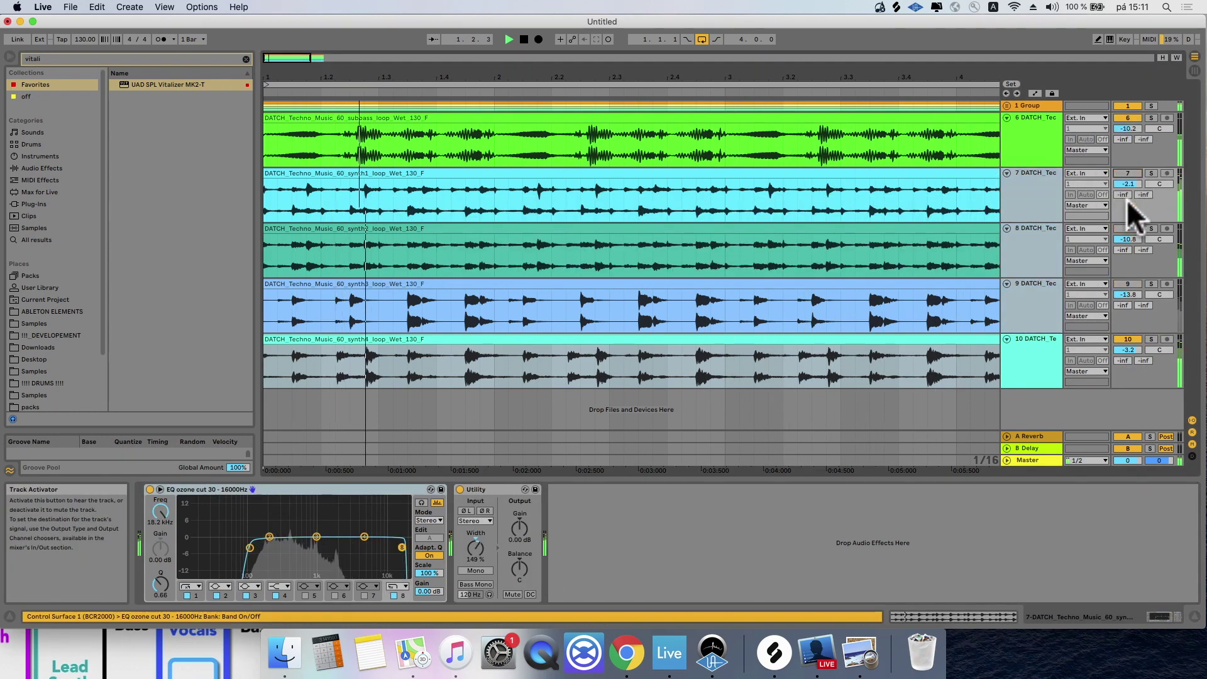
left_click_drag(1129, 238, 1126, 237)
left_click(1128, 229)
Step: Raise the synth4 track's volume to -1.7 dB and fine-tune the Stereo Expander in the open Vitalizer window
left_click(1045, 349)
left_click_drag(1119, 350, 1119, 348)
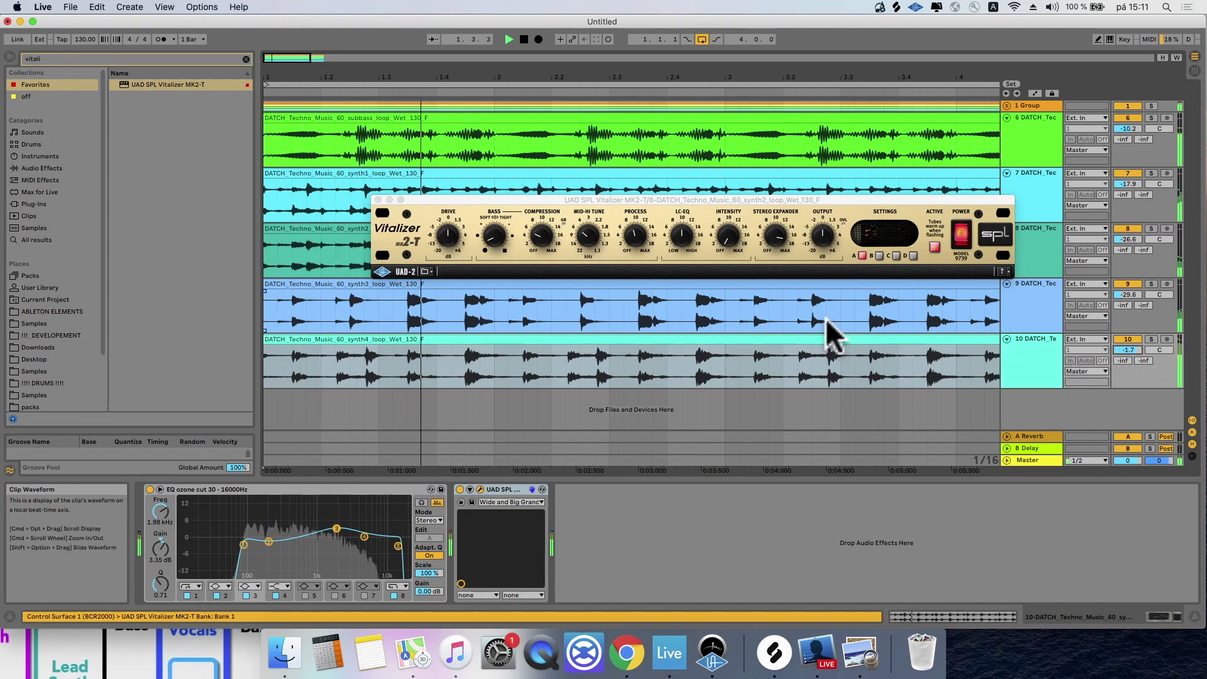
mouse_move(777, 235)
left_mouse_down()
mouse_move(782, 251)
mouse_move(776, 235)
left_mouse_up()
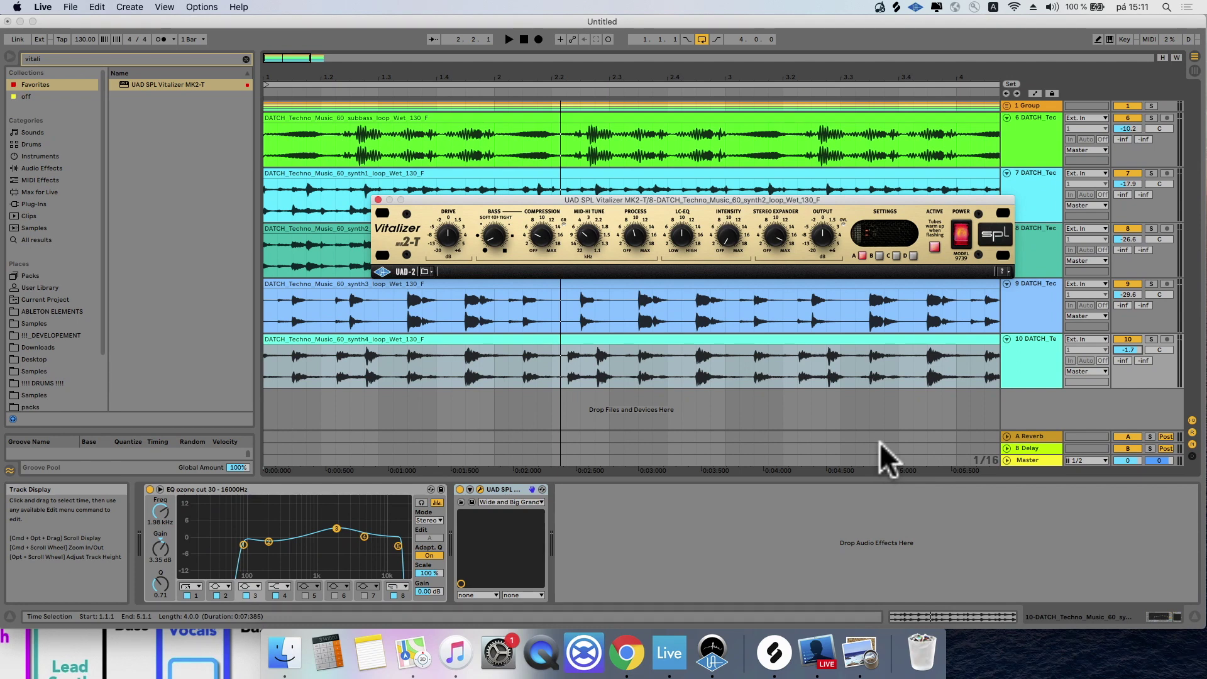
left_click(921, 521)
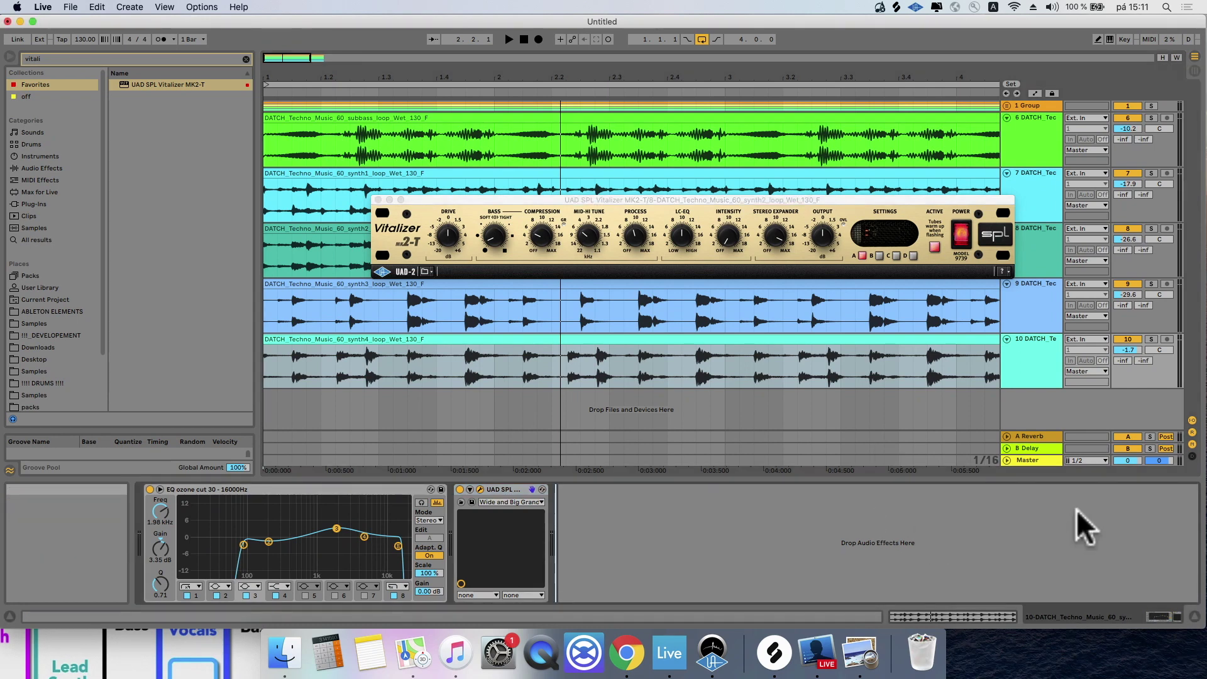